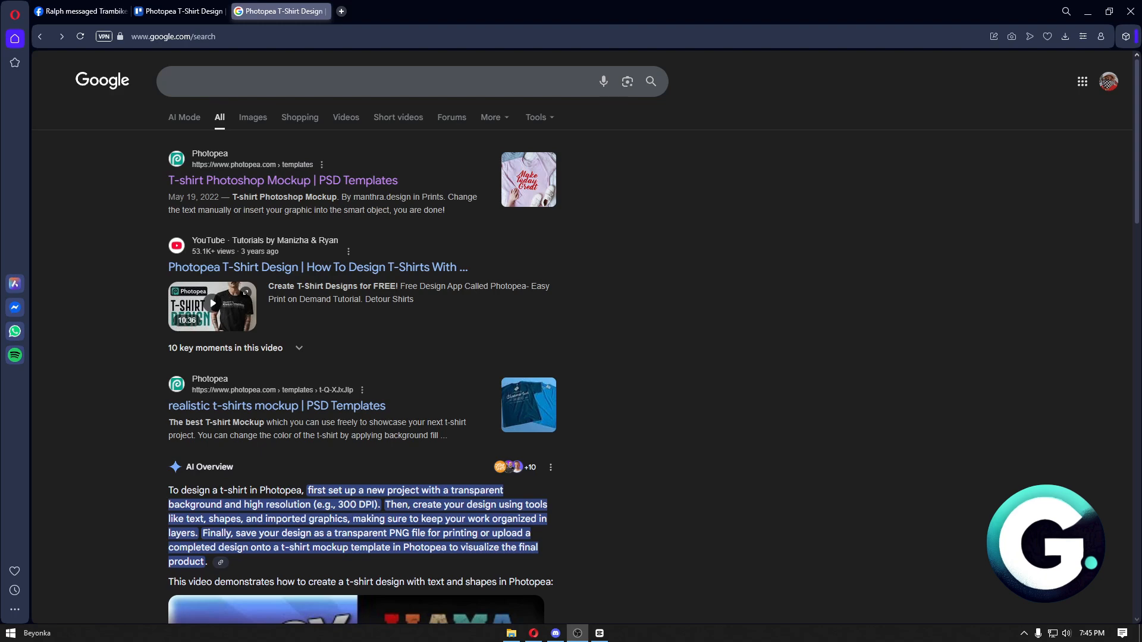
- Open the 'T-shirt Photoshop Mockup' and 'realistic t-shirts mockup' search results in background tabs
middle_click(262, 181)
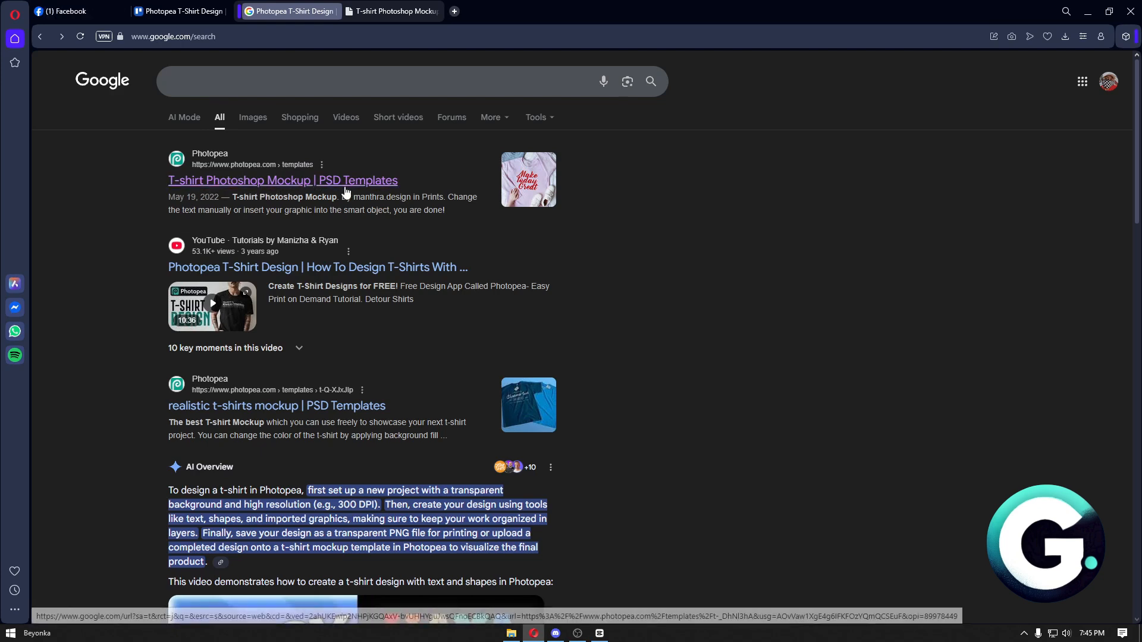
middle_click(342, 409)
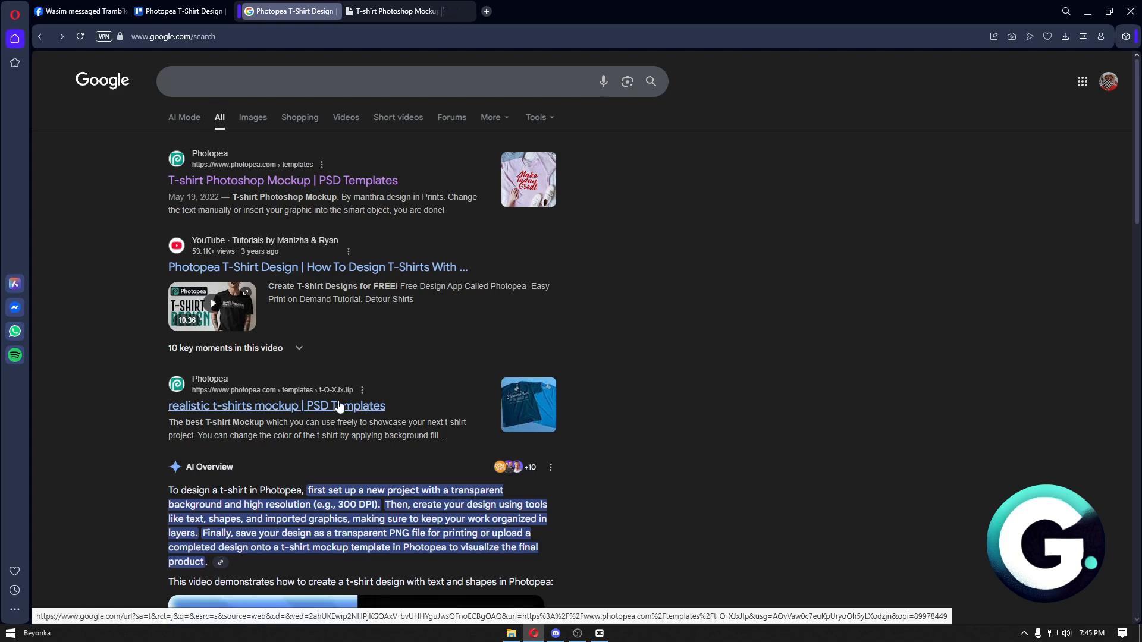
- Open both the realistic t-shirts mockup and T-shirt Photoshop Mockup templates in Photopea
click(396, 13)
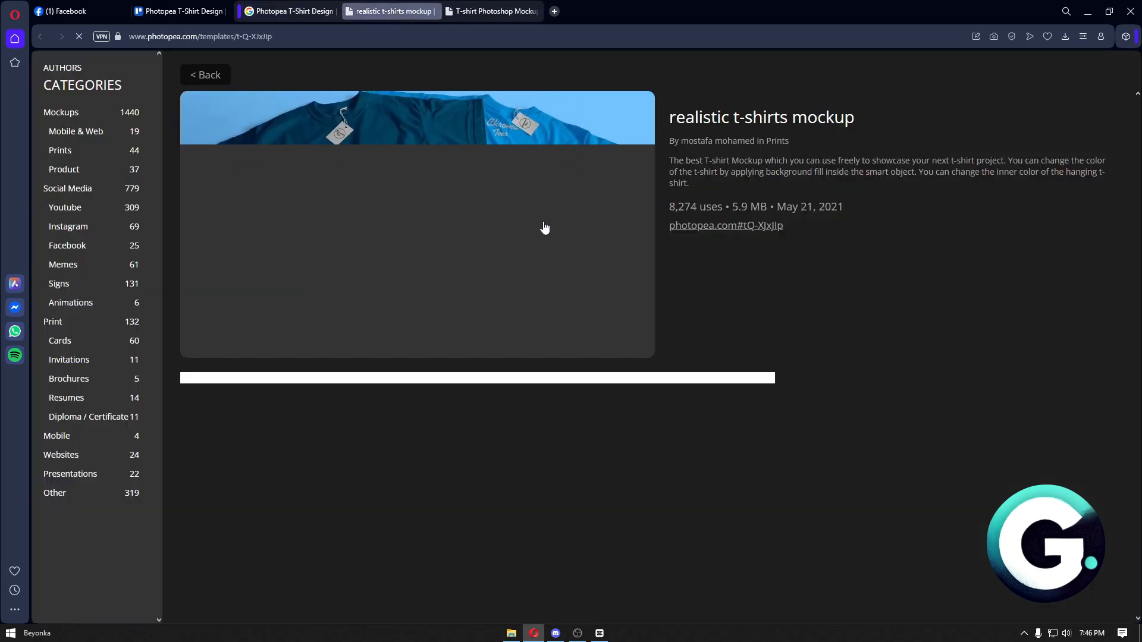
click(713, 226)
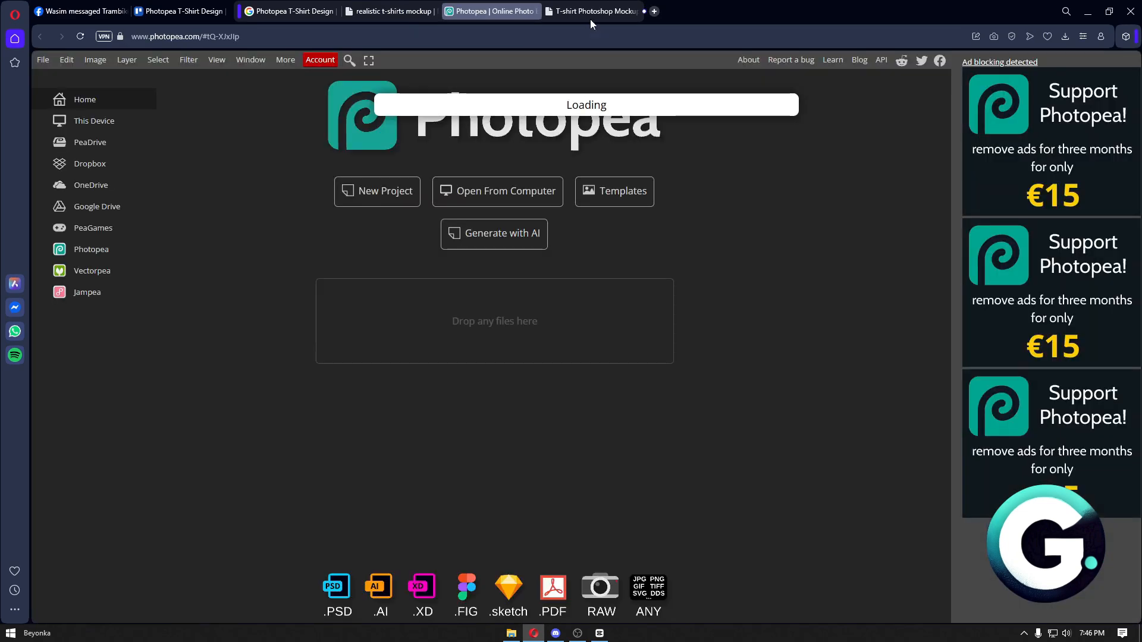
click(590, 12)
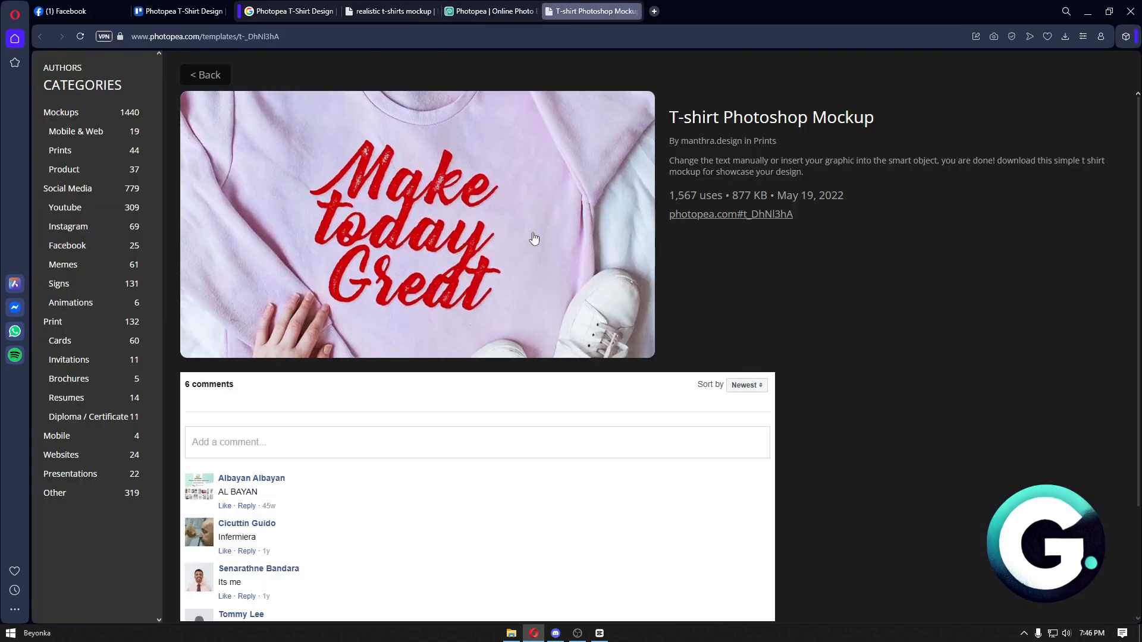
click(728, 216)
- Reorder the Photopea tabs, close the template page, and show the 20.psd blue shirts mockup
click(491, 13)
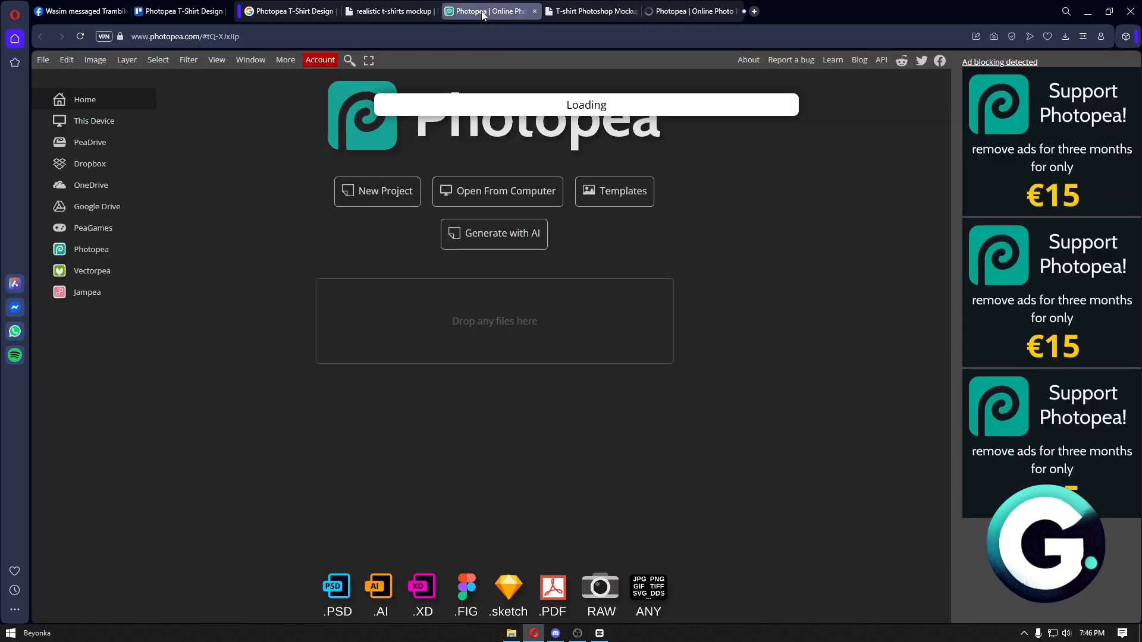
drag(492, 13, 571, 12)
click(572, 14)
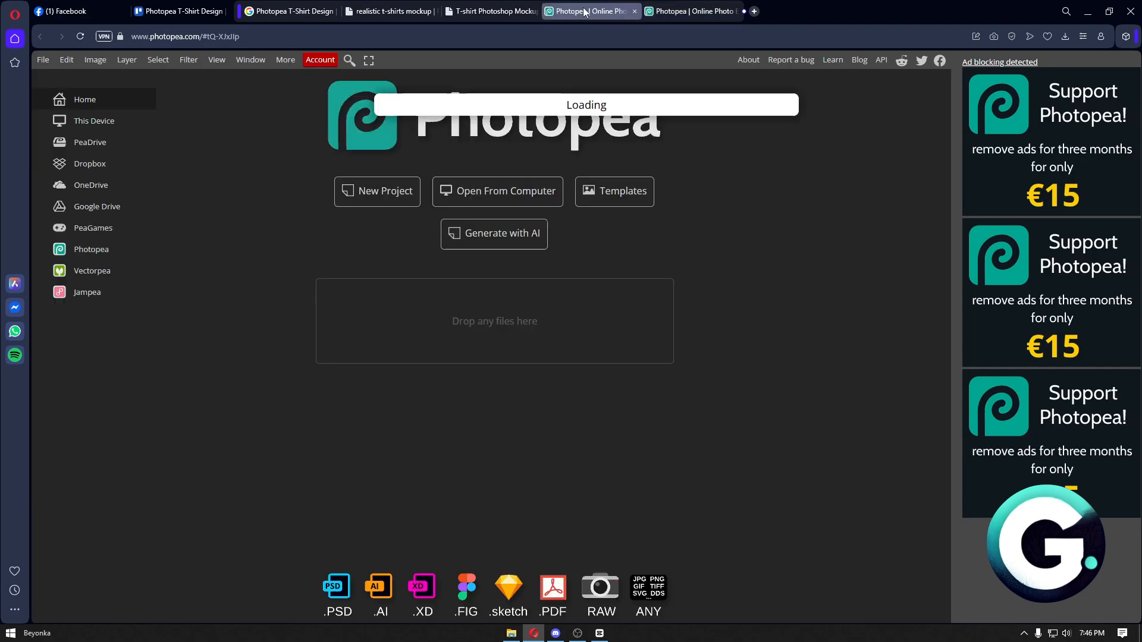
click(534, 12)
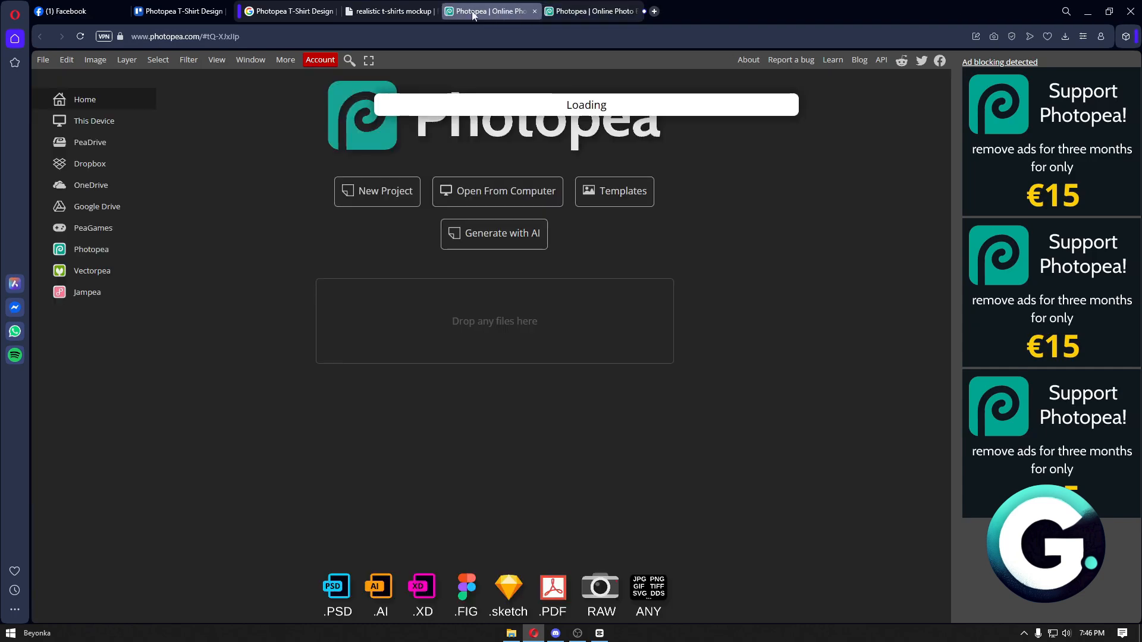
click(597, 12)
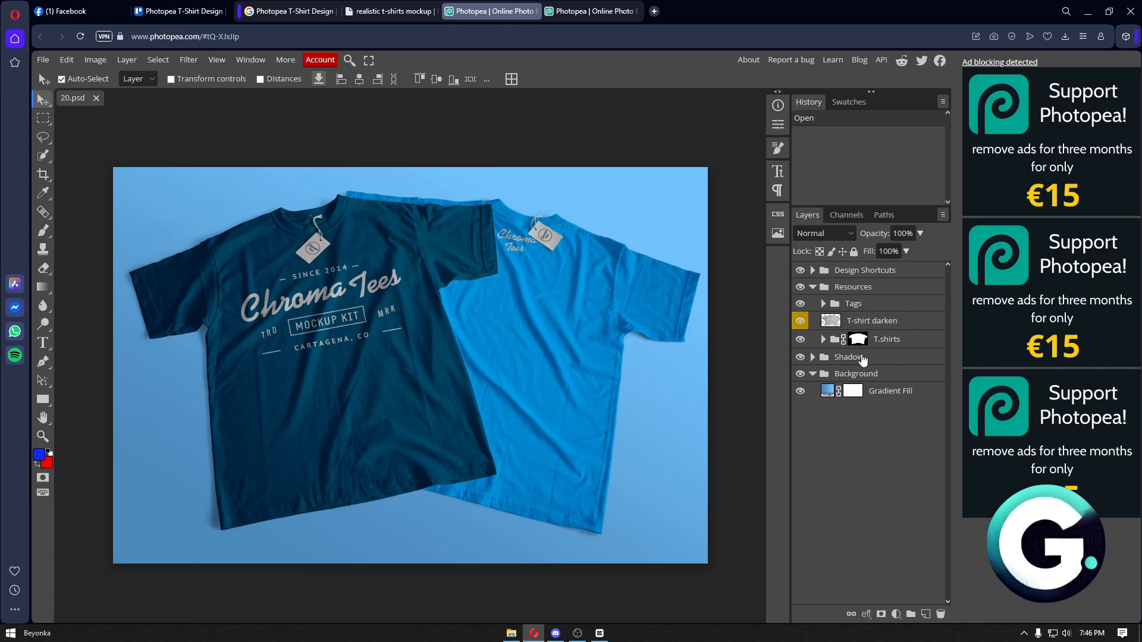
- Close the leftover search and template pages and return to 20.psd, dismissing the ad notice
click(593, 12)
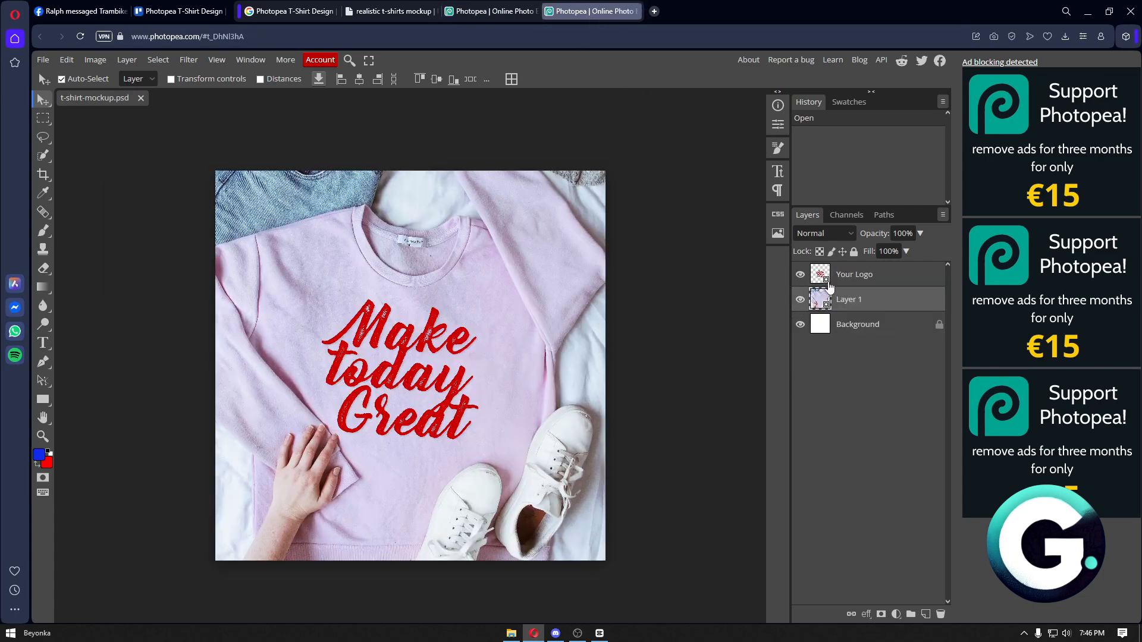
click(863, 275)
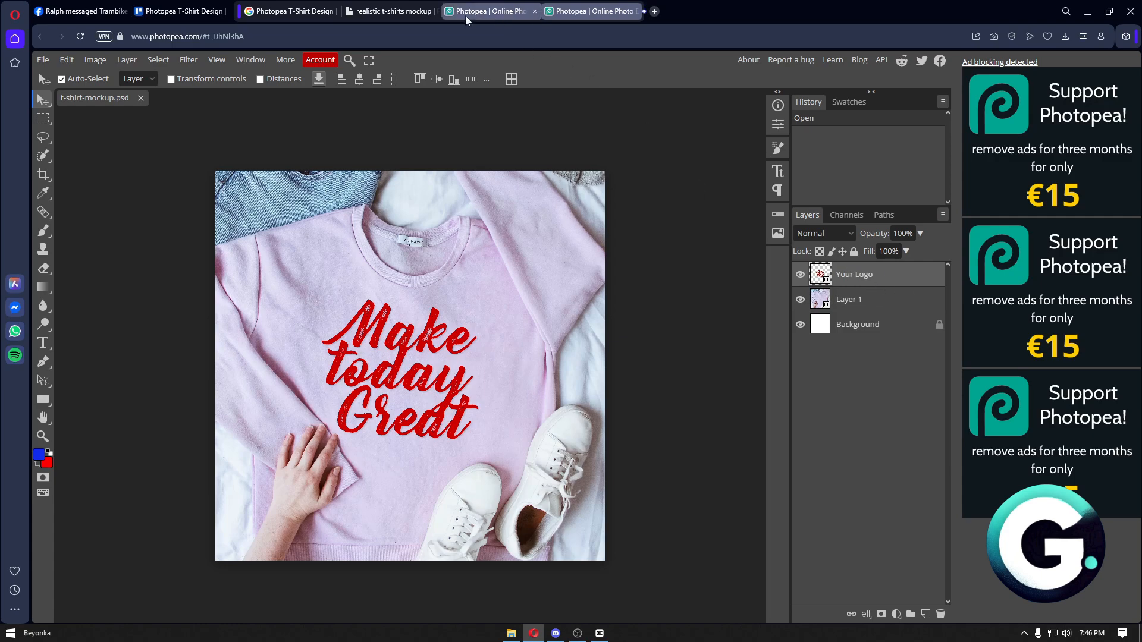
click(435, 11)
click(334, 11)
click(290, 16)
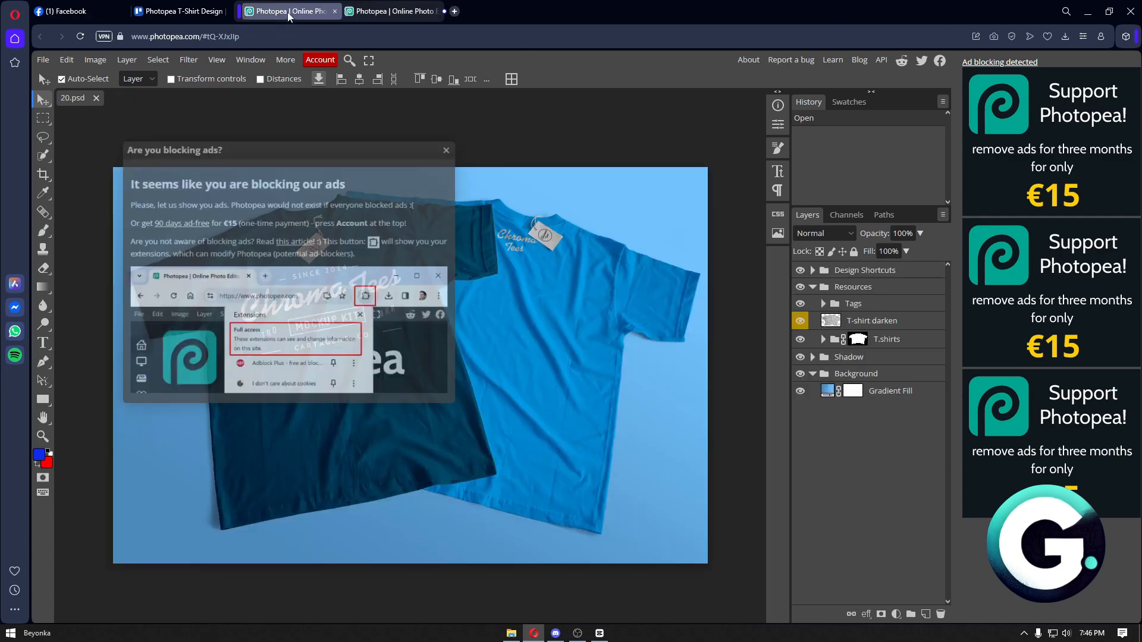
click(446, 150)
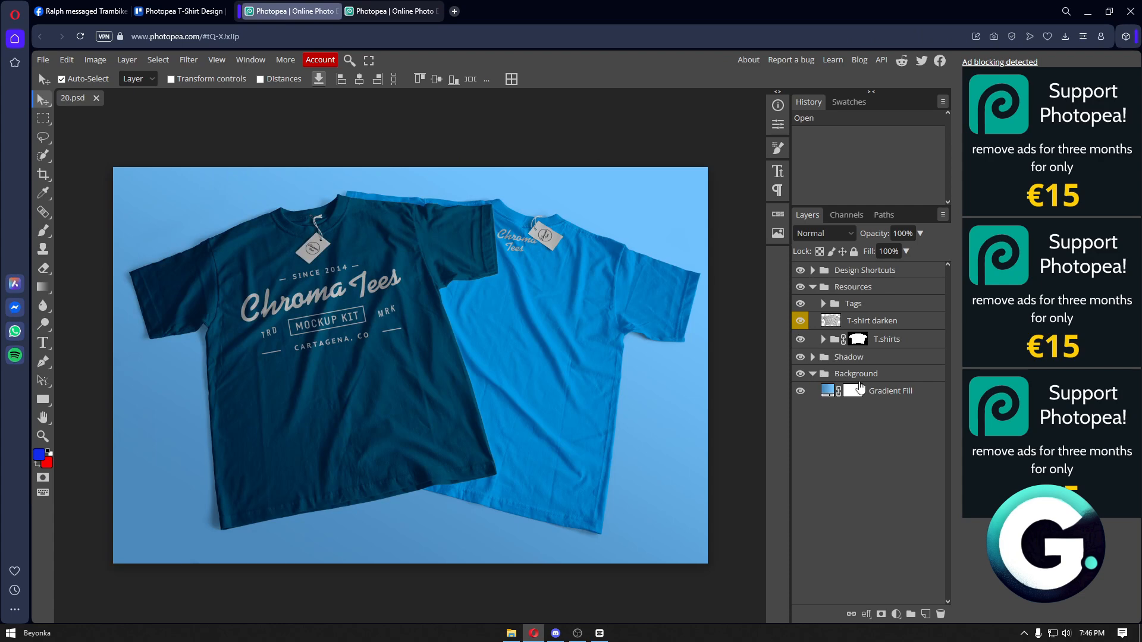
- Expand the Resources and Tags layer groups in 20.psd, then switch to t-shirt-mockup.psd
click(813, 288)
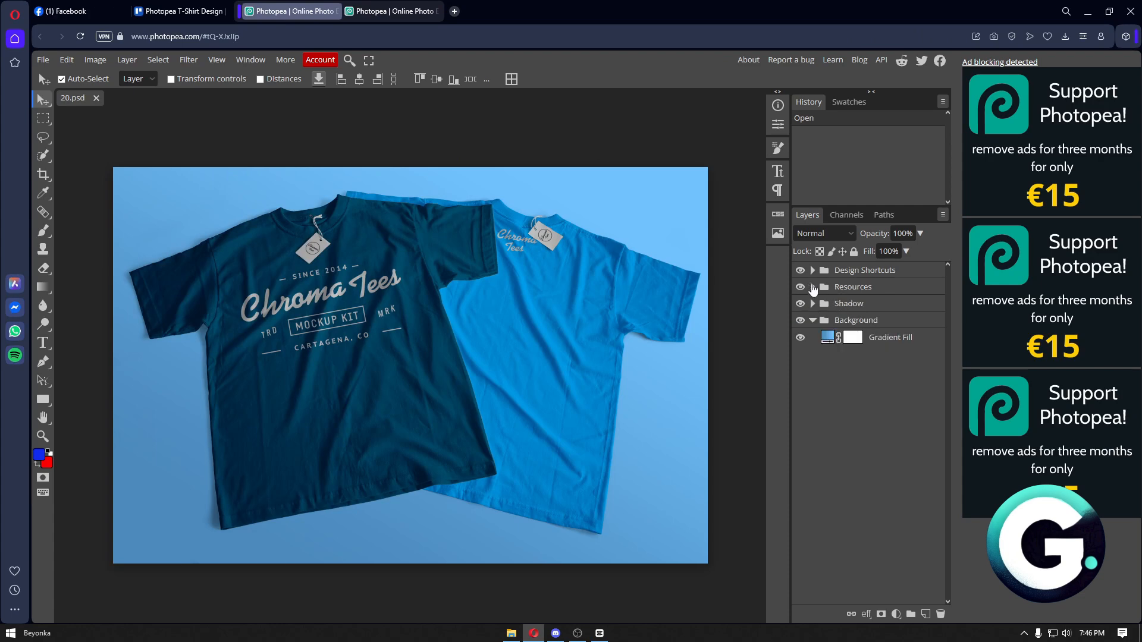
click(813, 287)
click(819, 307)
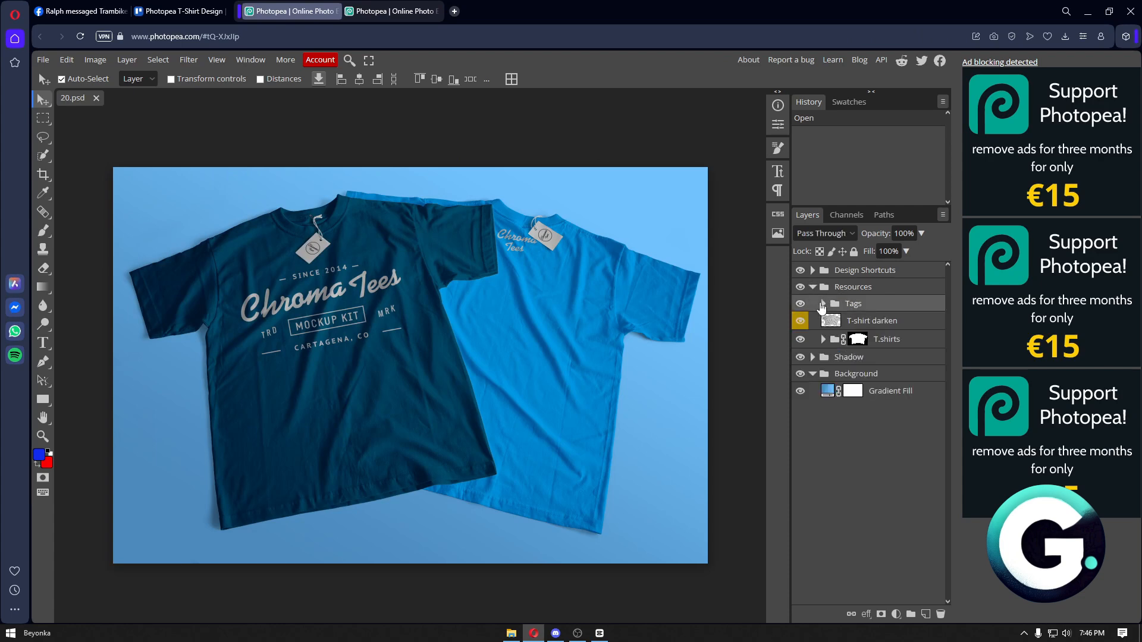
click(822, 304)
click(833, 321)
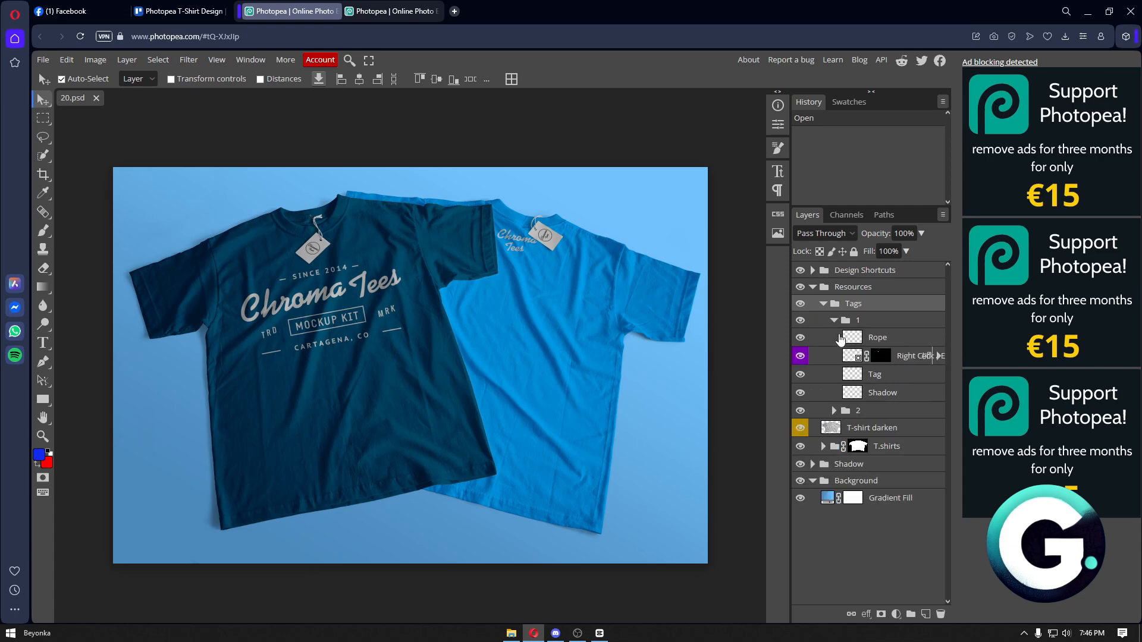
click(834, 410)
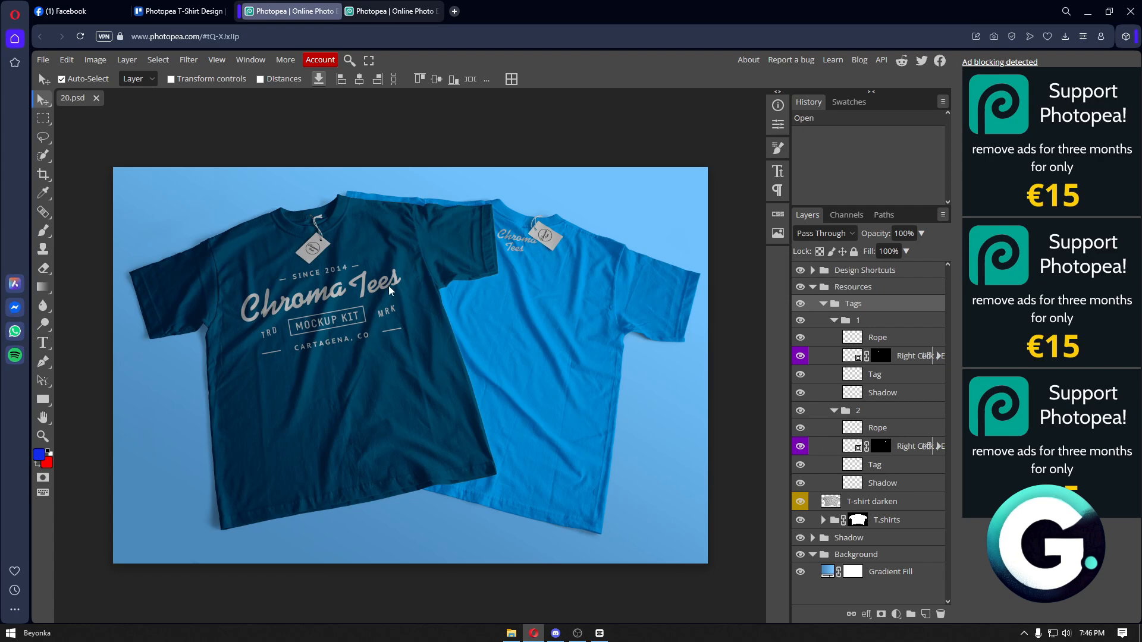
click(334, 294)
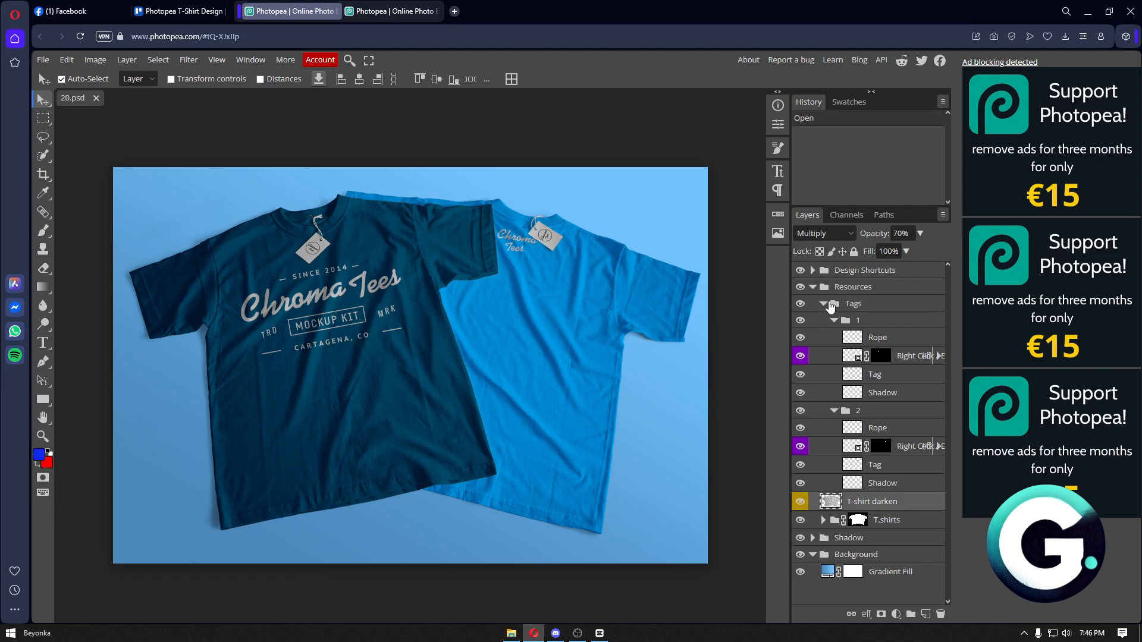
click(407, 13)
- Close 20.psd, hide the Your Logo layer for a blank pink shirt, and bring up the Downloads folder
click(334, 12)
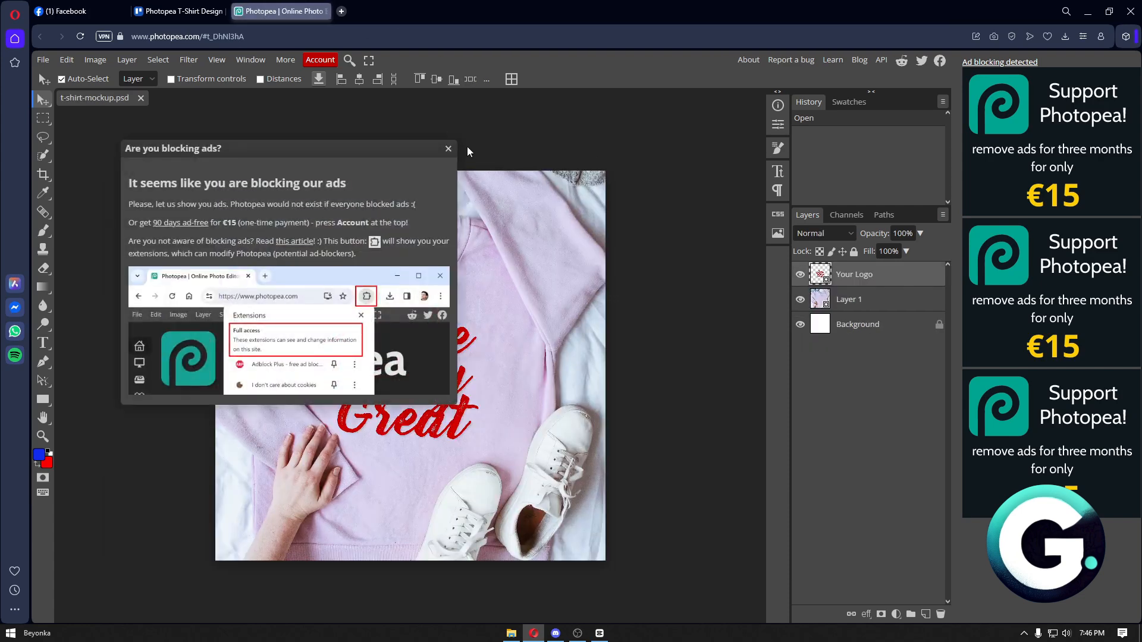
click(447, 153)
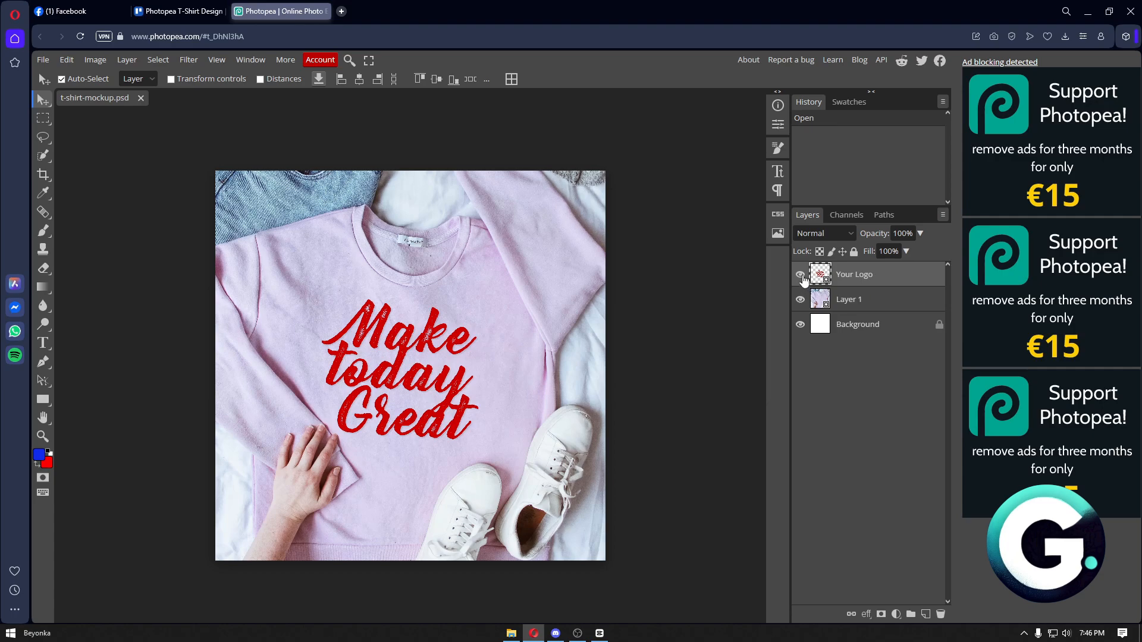
click(801, 275)
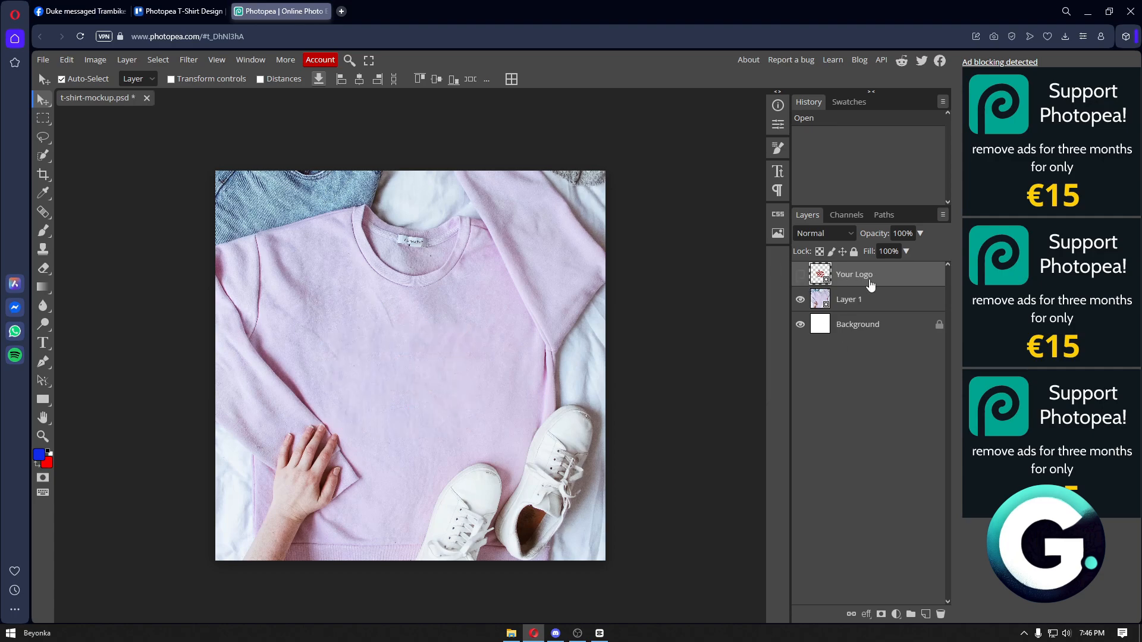
click(511, 633)
drag(767, 182, 1006, 264)
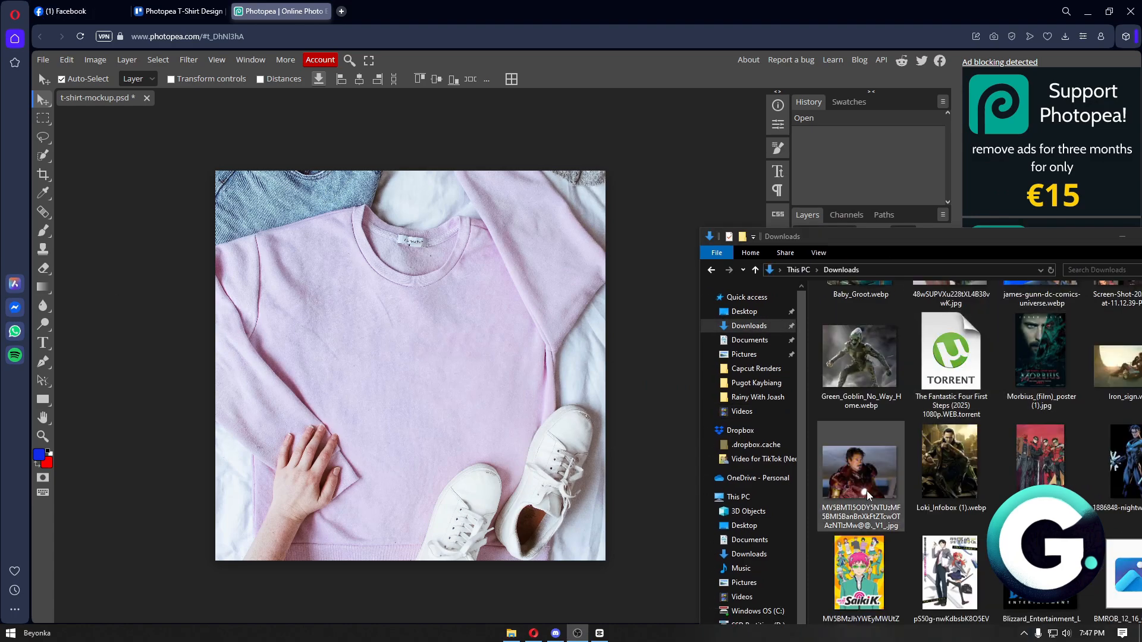
- Drop the Iron Man image onto the pink shirt, scale it to 64.56%, and centre it
drag(860, 473, 425, 351)
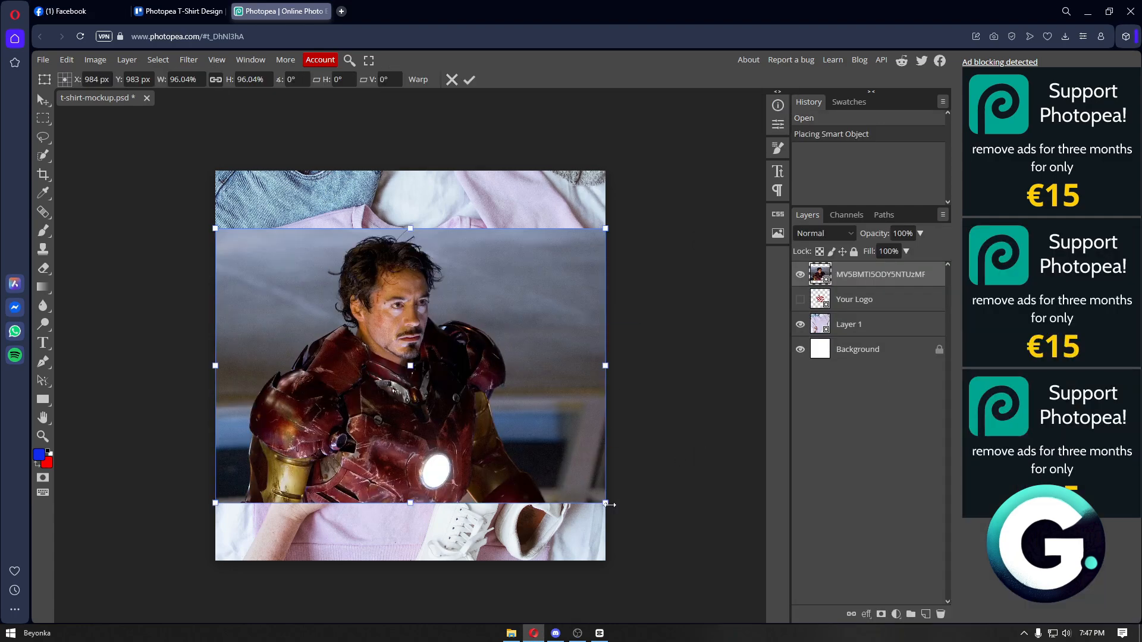
drag(606, 503, 480, 411)
drag(422, 366, 503, 411)
click(470, 80)
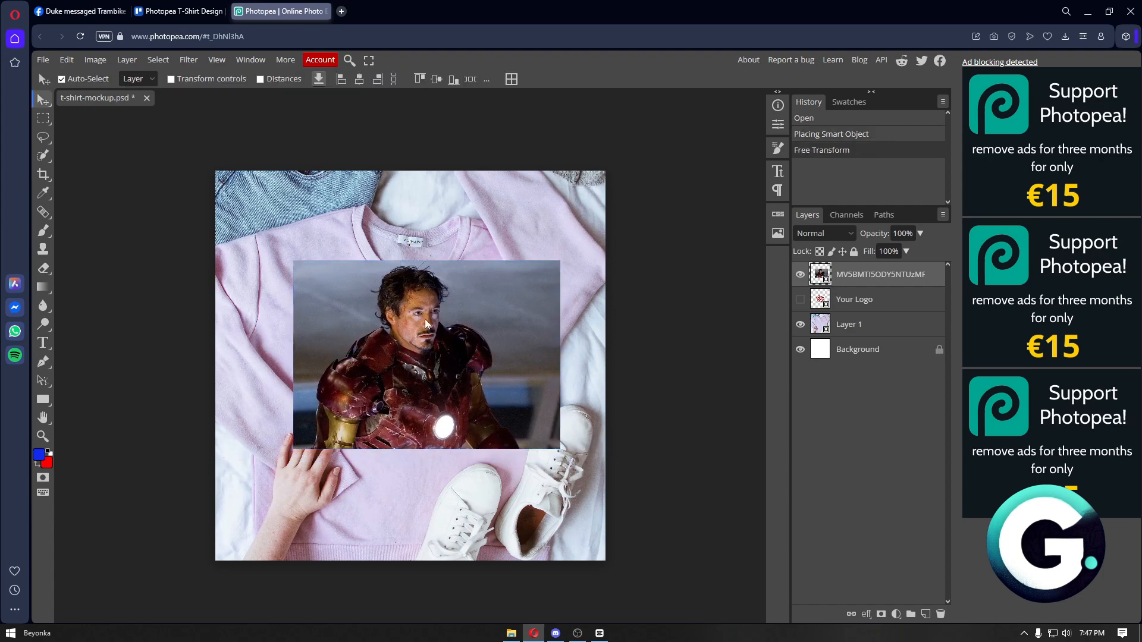
- Select Iron Man's armour with the lasso outline and an add-mode Quick Selection brush
click(49, 155)
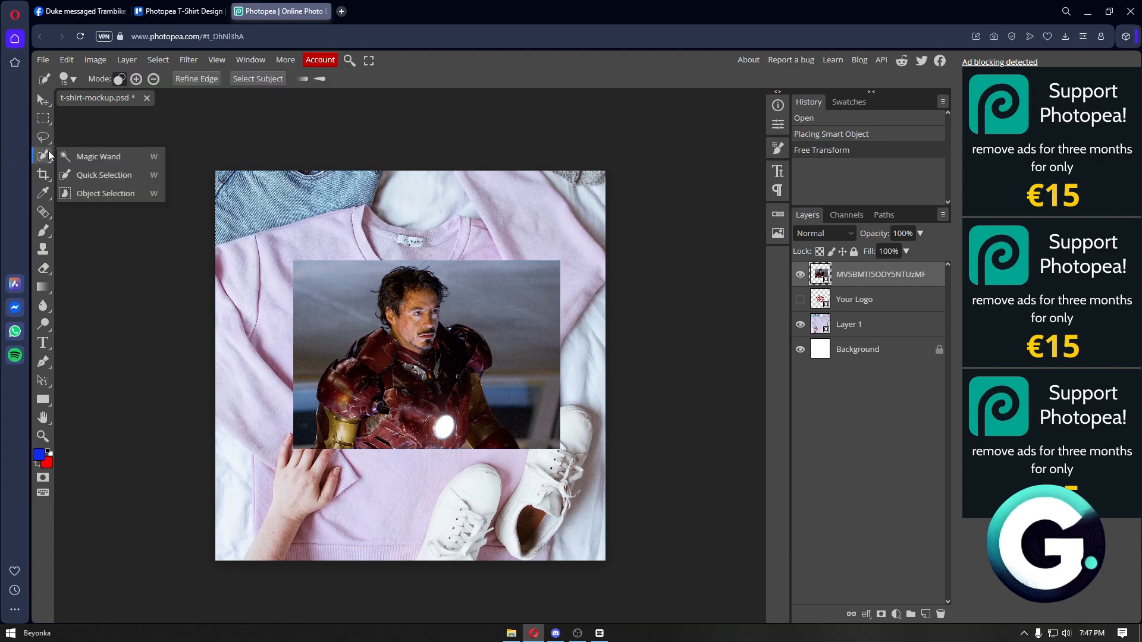
click(87, 192)
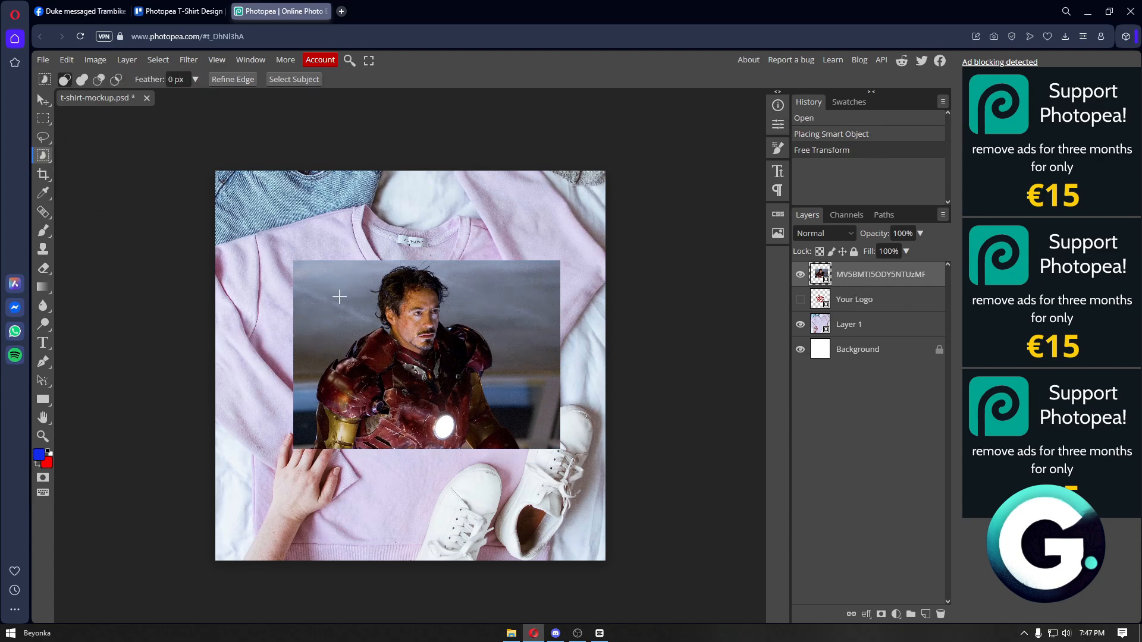
drag(330, 269, 508, 448)
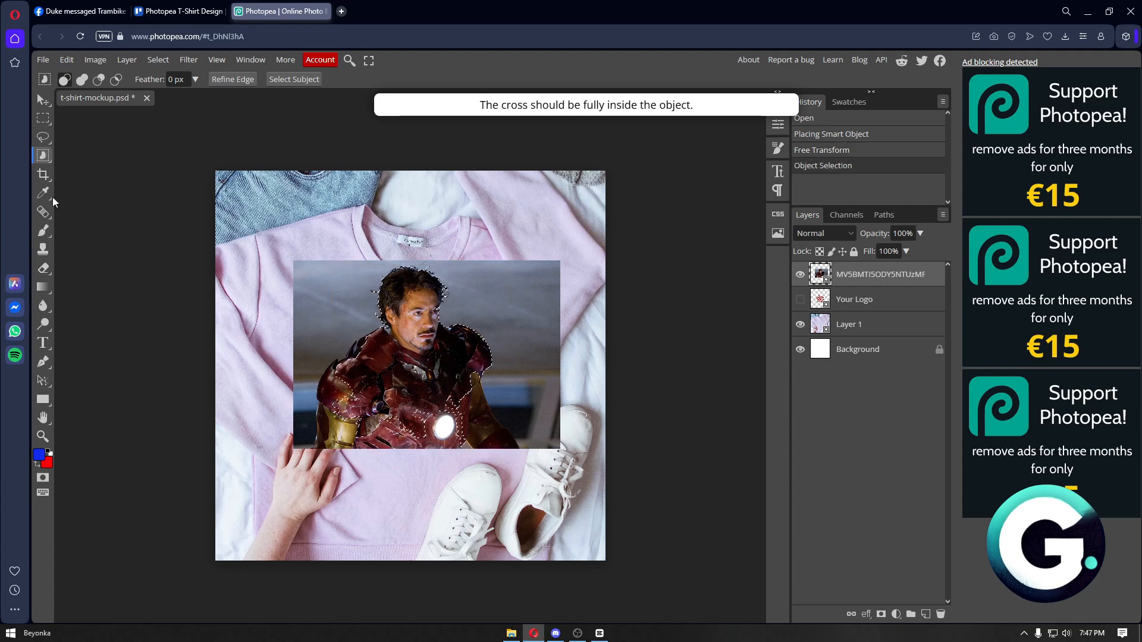
right_click(43, 156)
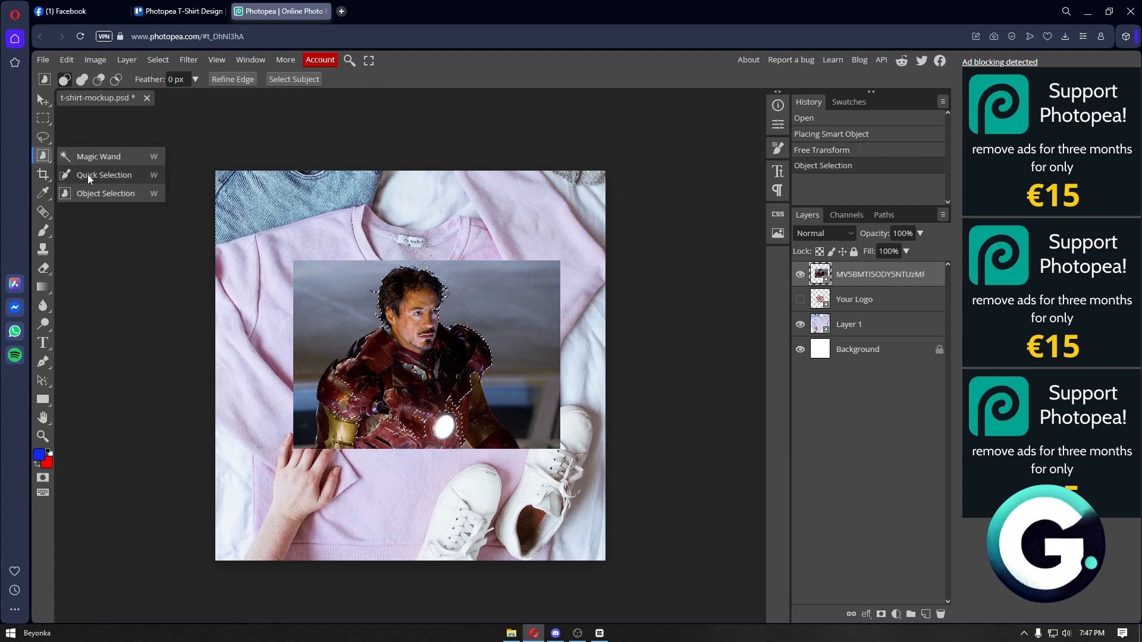
click(102, 180)
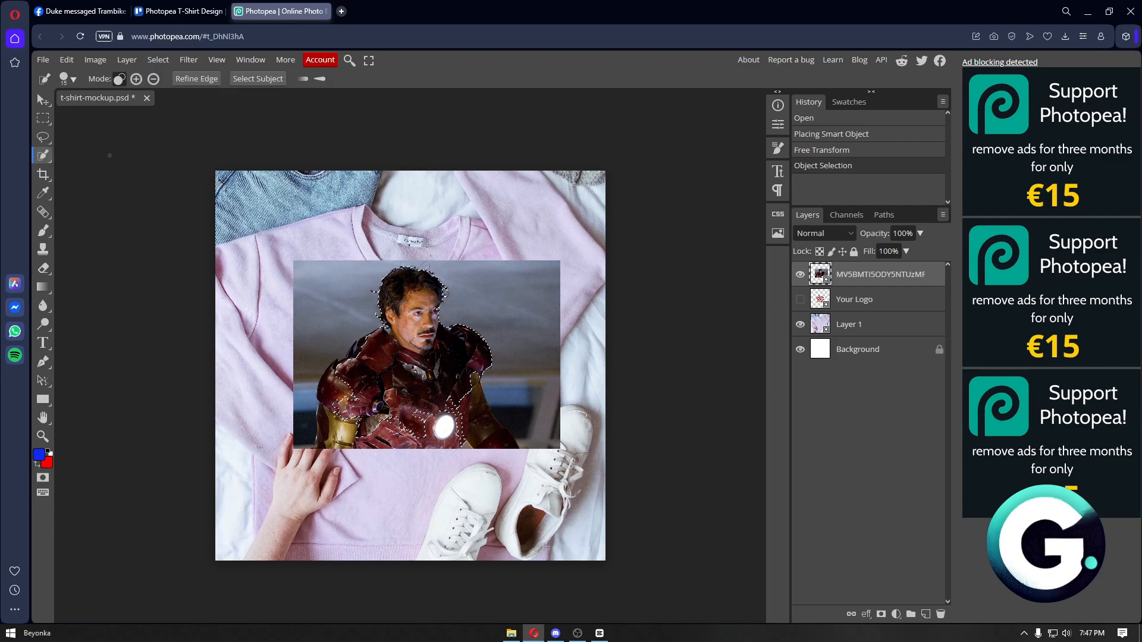
click(136, 81)
scroll(417, 434, up, 4)
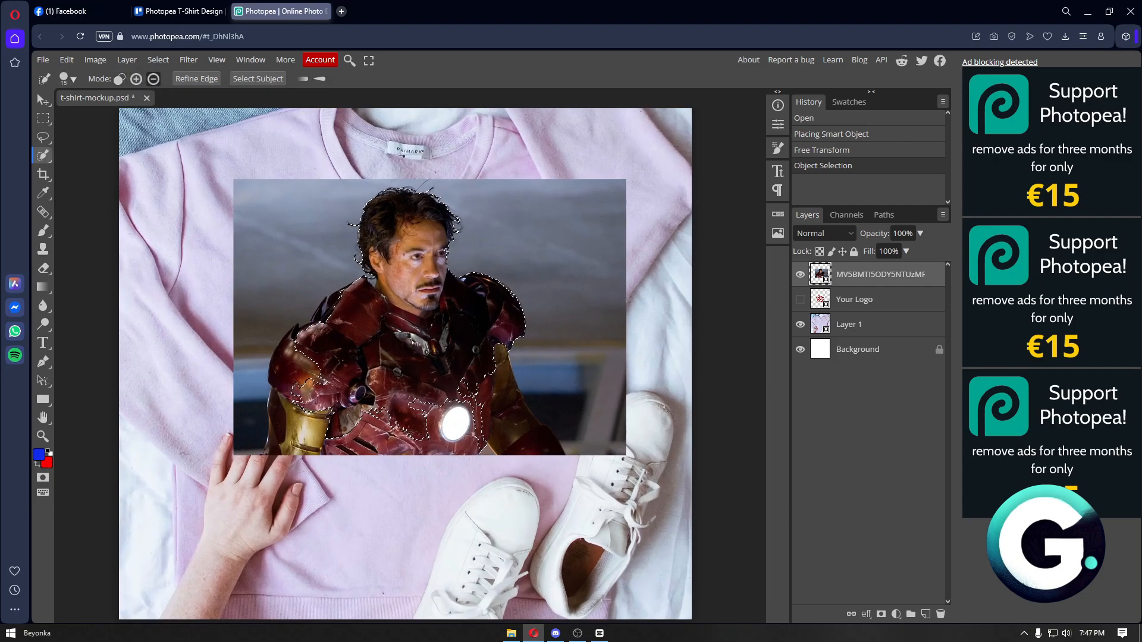
scroll(411, 433, up, 3)
mouse_move(248, 349)
mouse_down()
mouse_move(272, 341)
mouse_move(276, 319)
mouse_move(275, 340)
mouse_move(553, 412)
mouse_up()
- Subtract the dark background at the bottom-left and right from the Iron Man selection
scroll(463, 302, up, 1)
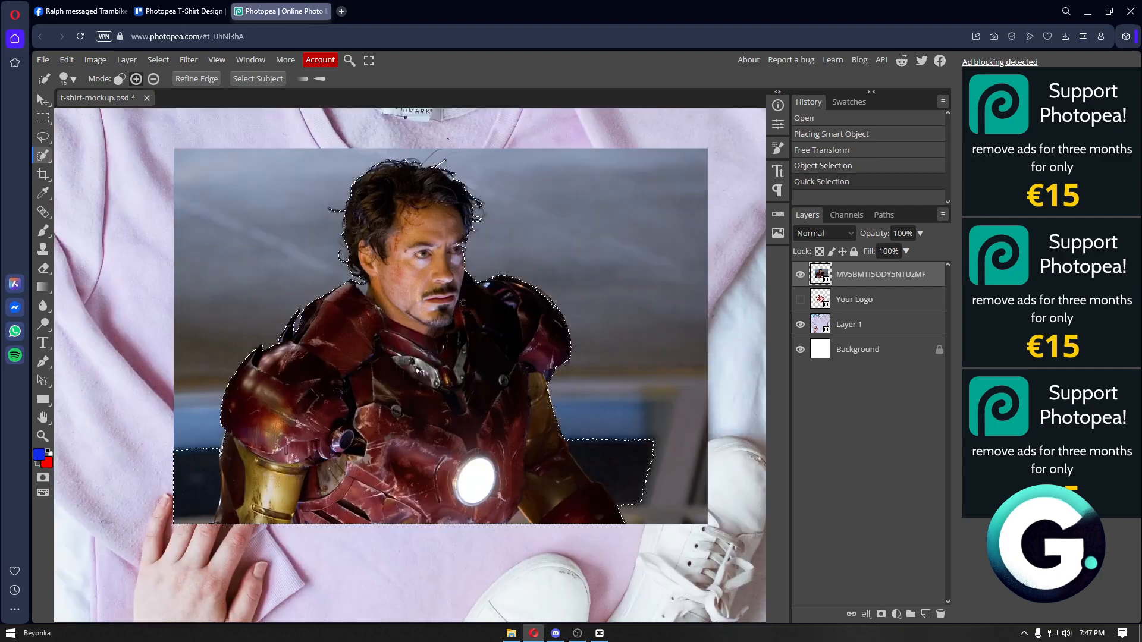
key(alt)
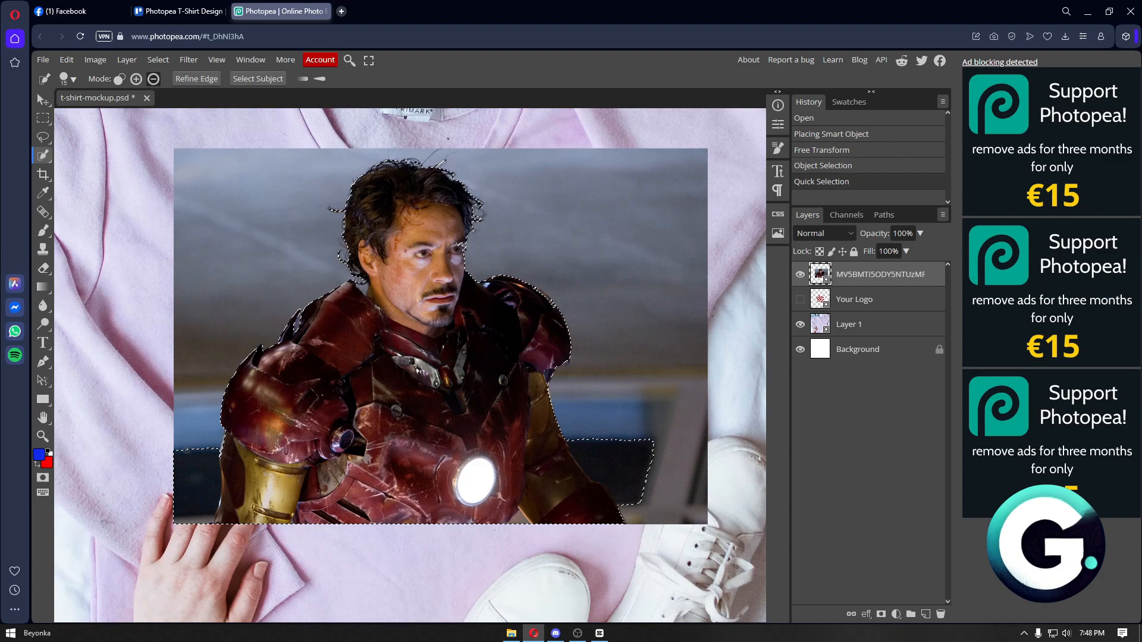
drag(198, 456, 185, 469)
drag(606, 443, 618, 476)
scroll(518, 548, up, 3)
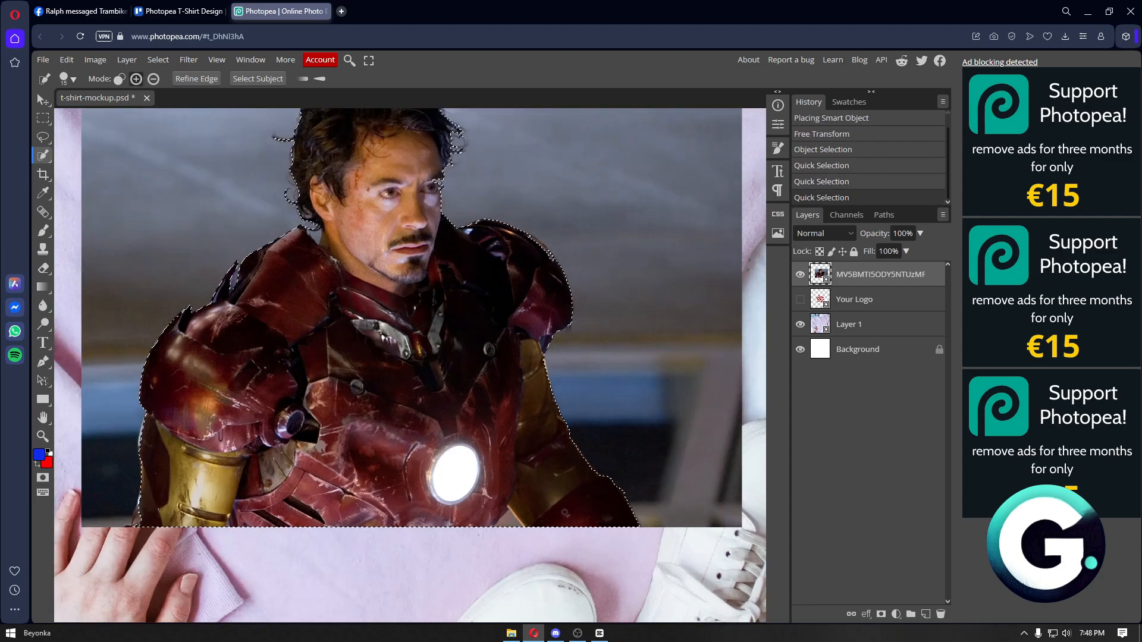
click(493, 465)
scroll(494, 465, down, 3)
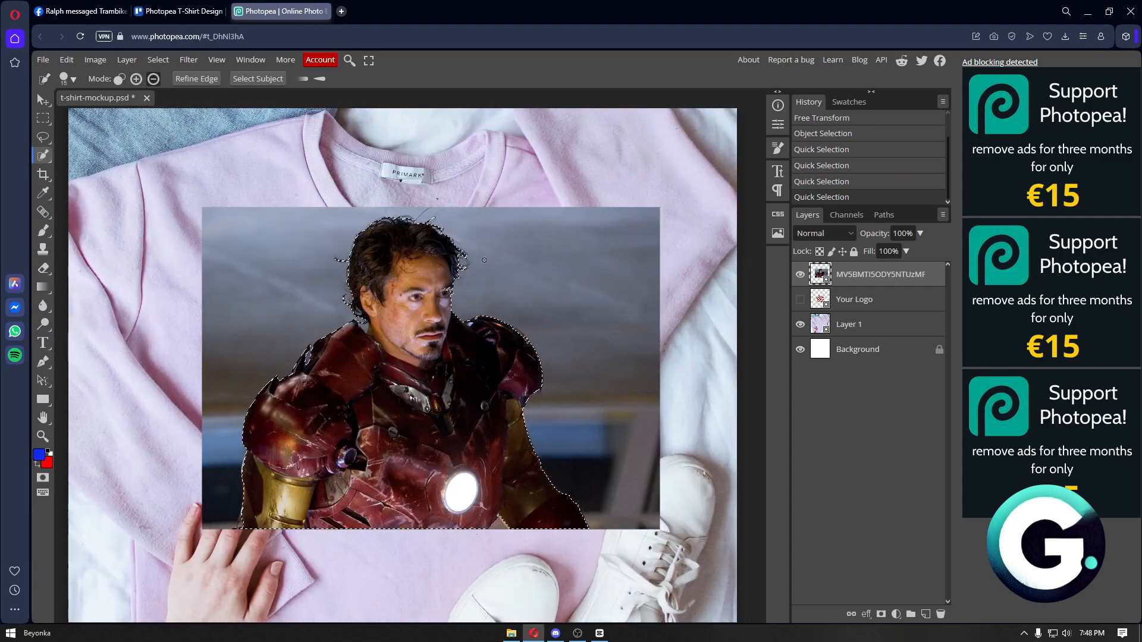
- Copy the selected Iron Man to Layer 2 and delete the original photo layer
key(ctrl+j)
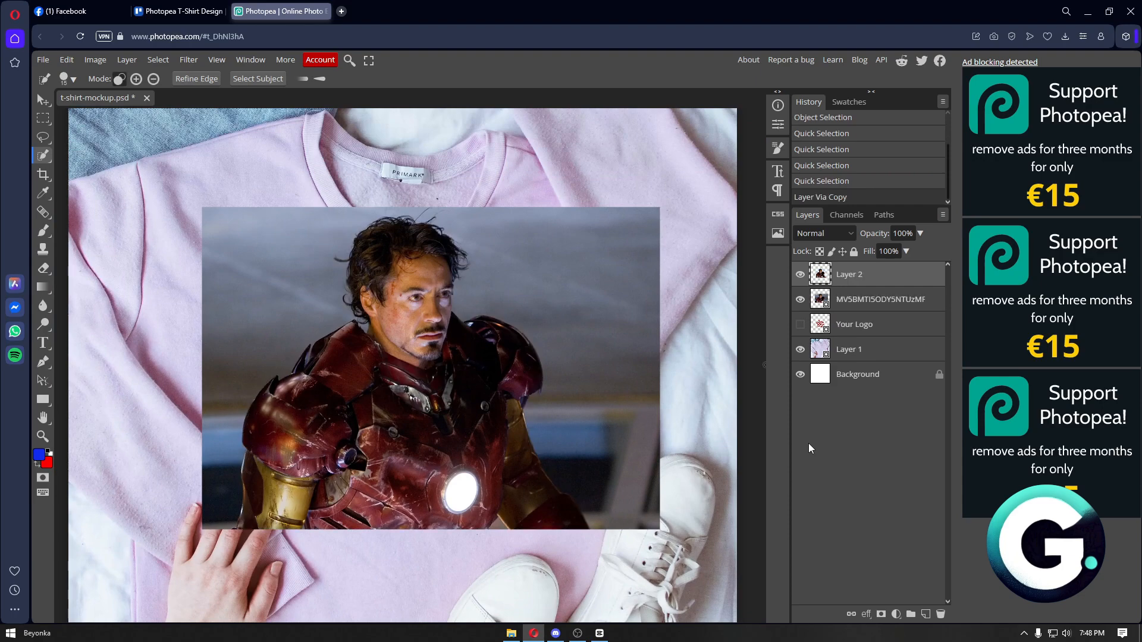
click(873, 306)
key(Delete)
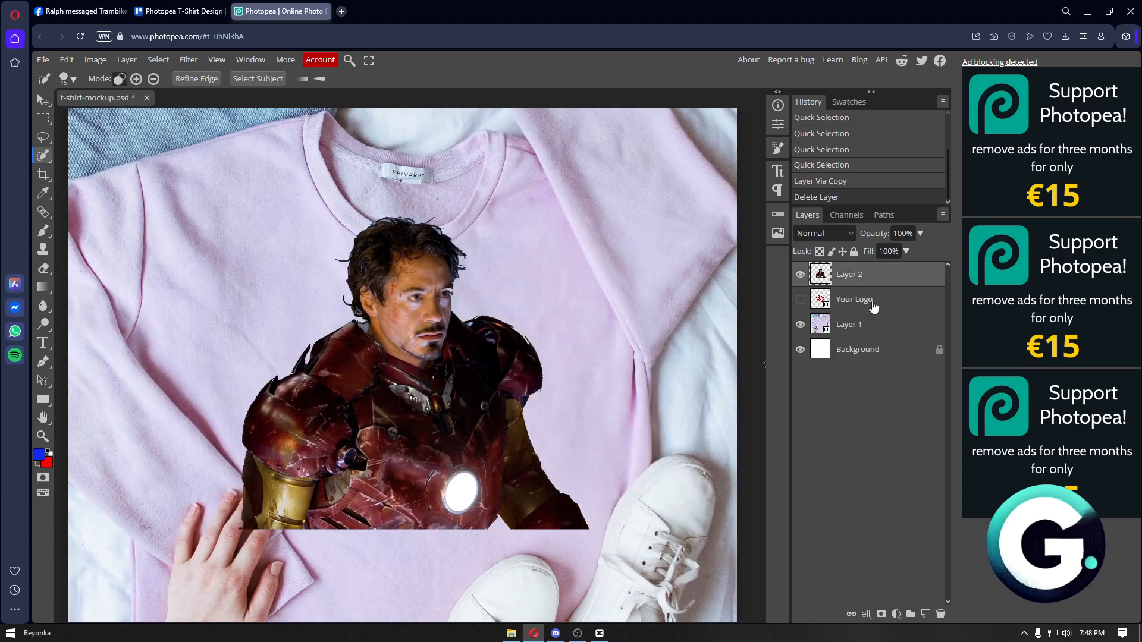
key(ctrl+t)
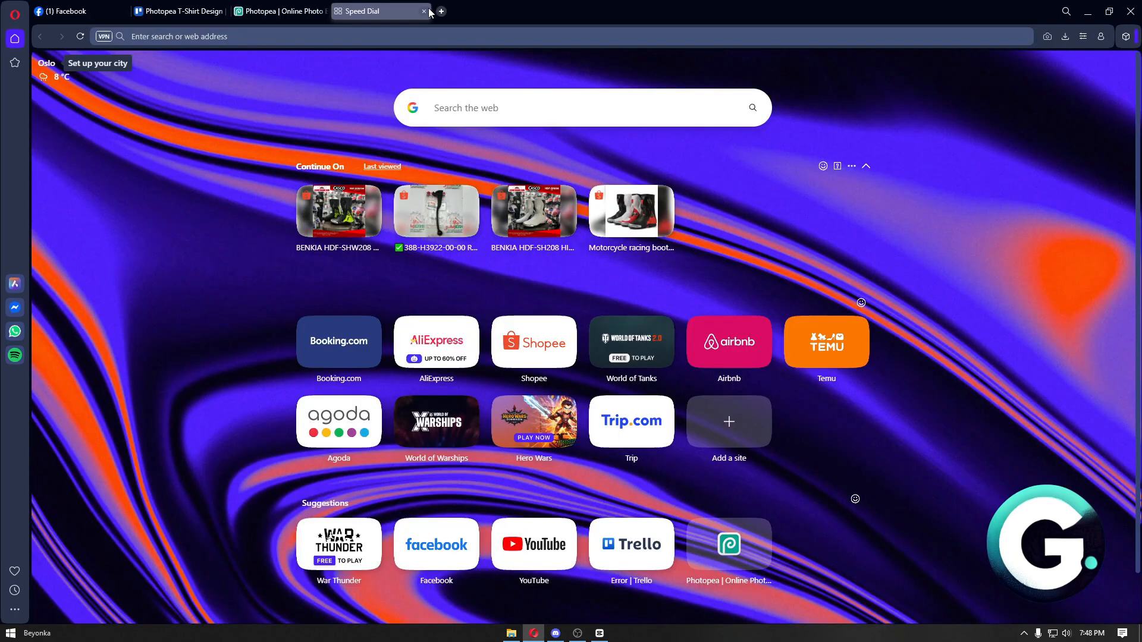
- Close the blank Speed Dial tab to return to the Photopea mockup
click(423, 11)
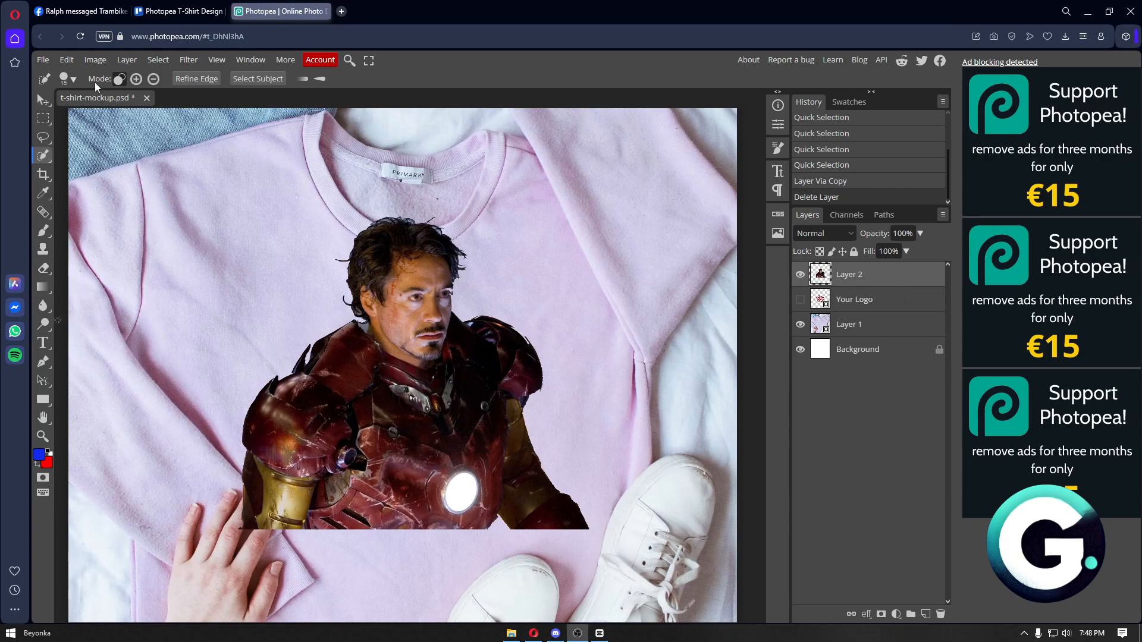
- With Transform controls on, scale the Iron Man cut-out down to about 65% and centre it on the chest
click(37, 97)
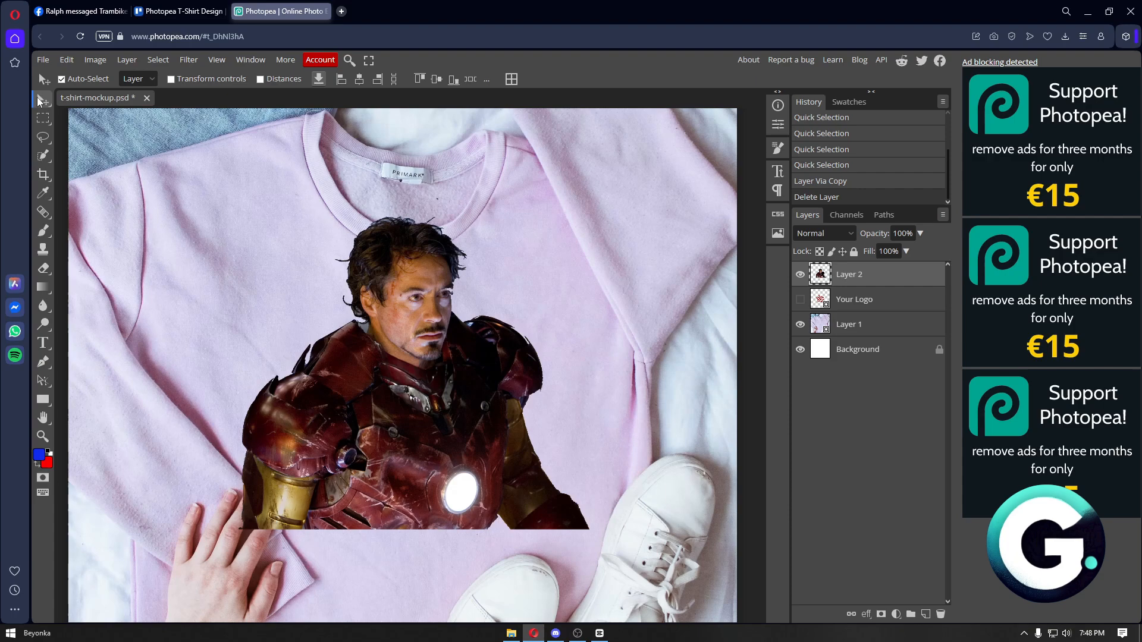
click(171, 79)
drag(591, 217, 502, 292)
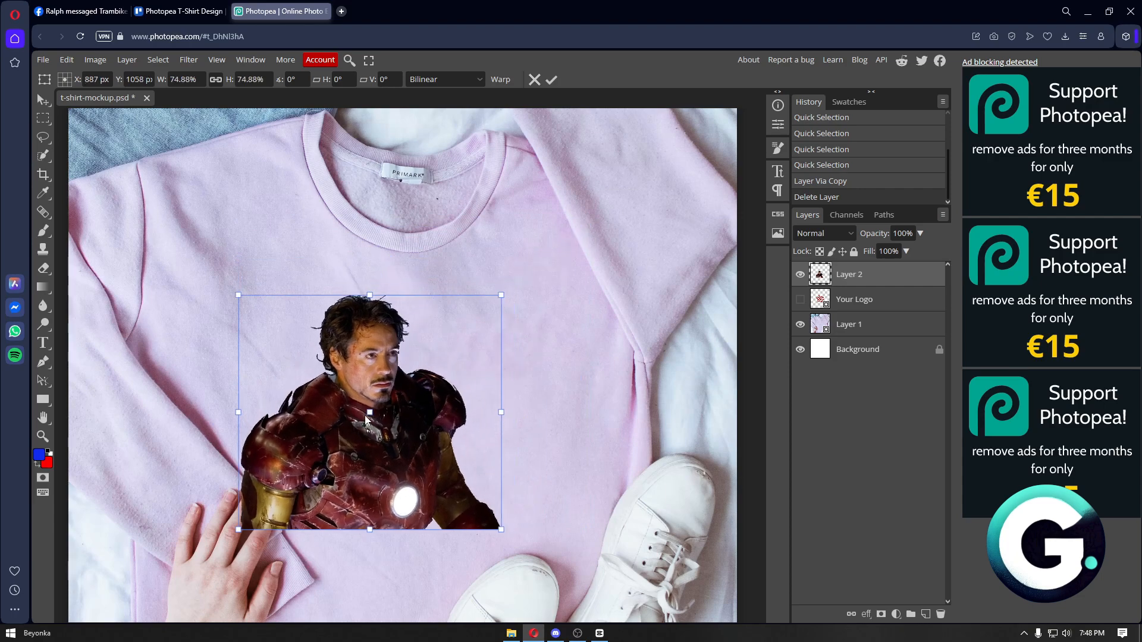
drag(434, 410, 479, 385)
drag(549, 514, 527, 483)
click(551, 79)
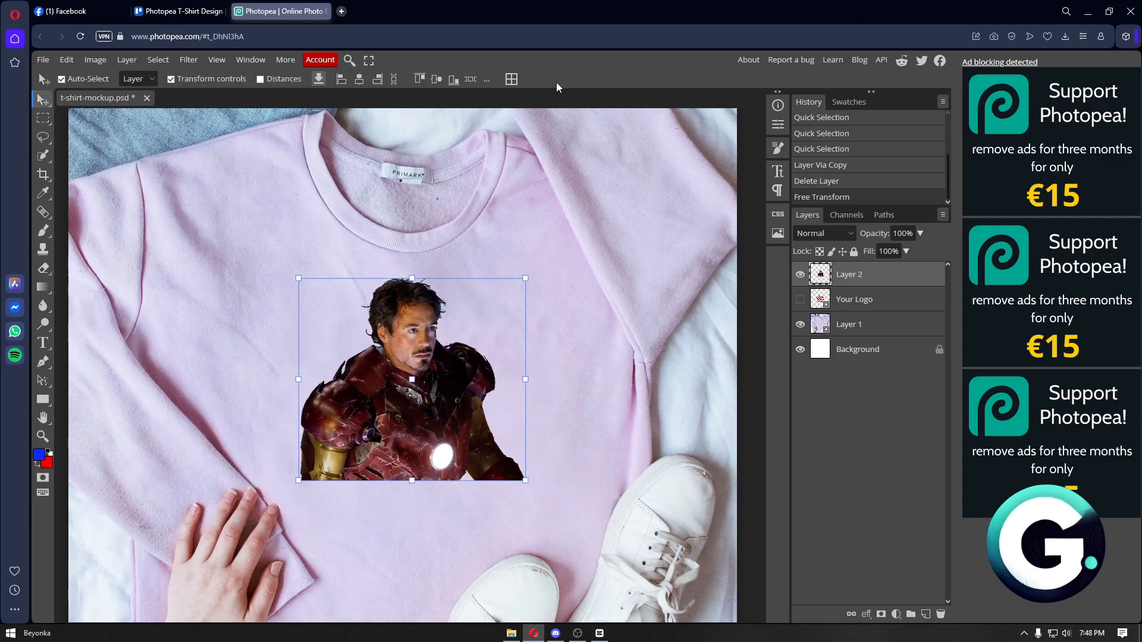
- Turn on an Outer Glow for Layer 2 and set its colour to pure red ff0000
double_click(898, 280)
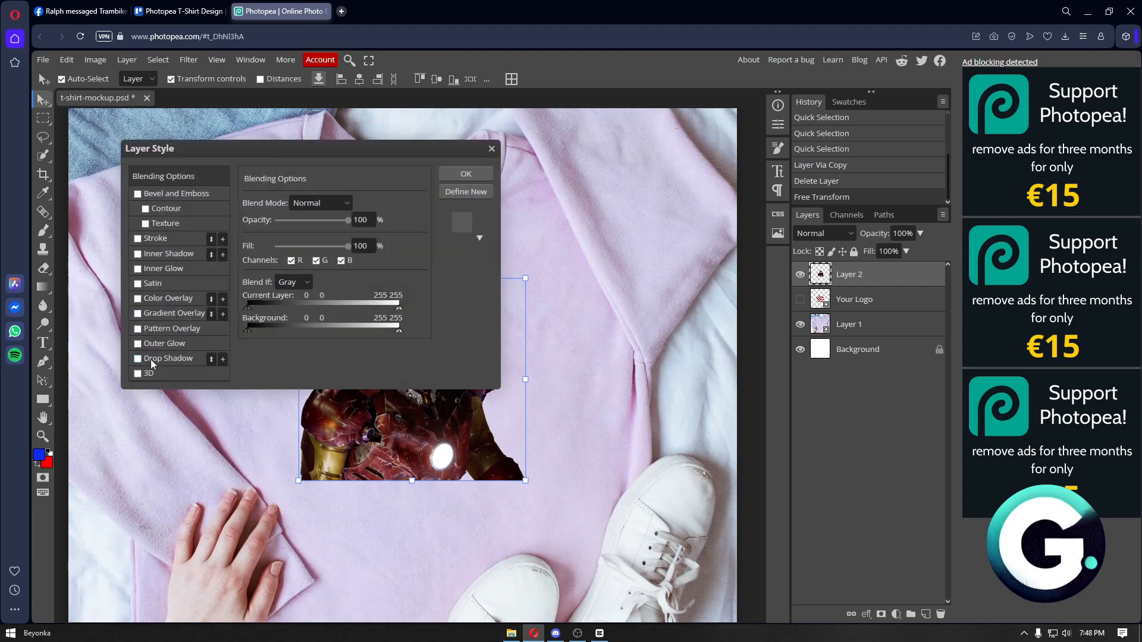
click(138, 343)
click(175, 344)
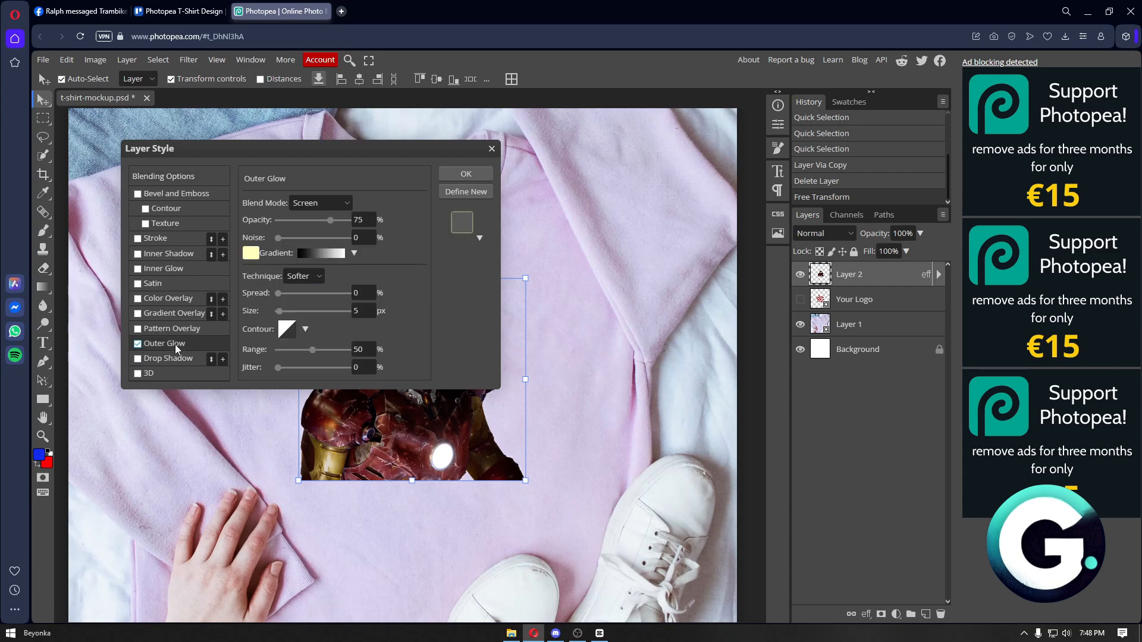
click(250, 261)
drag(364, 270, 366, 240)
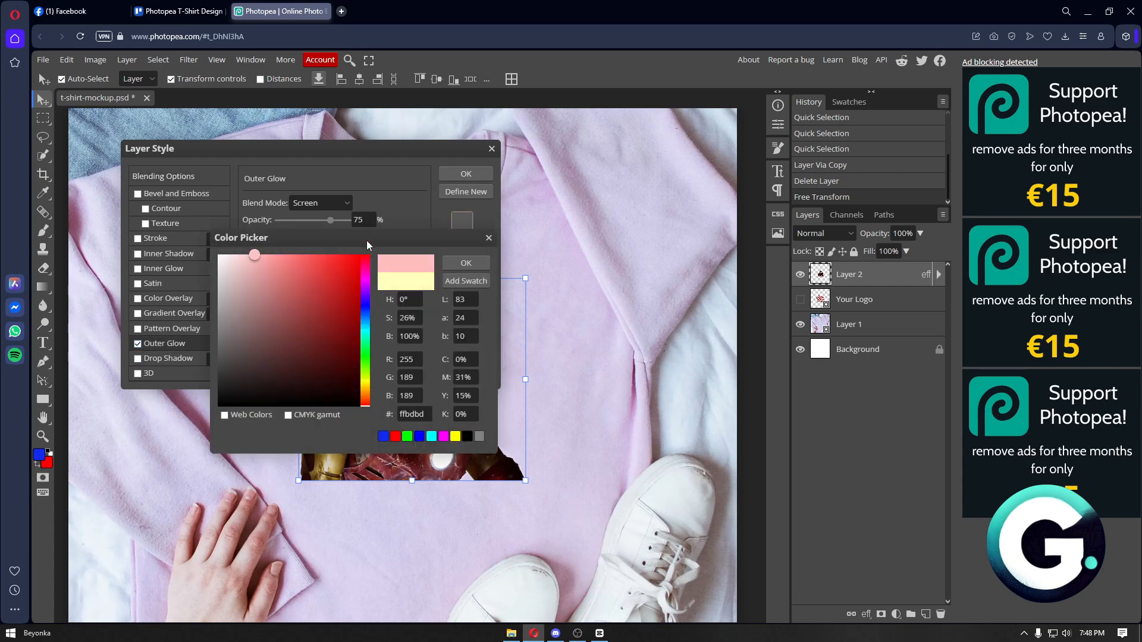
drag(324, 273, 370, 251)
click(458, 263)
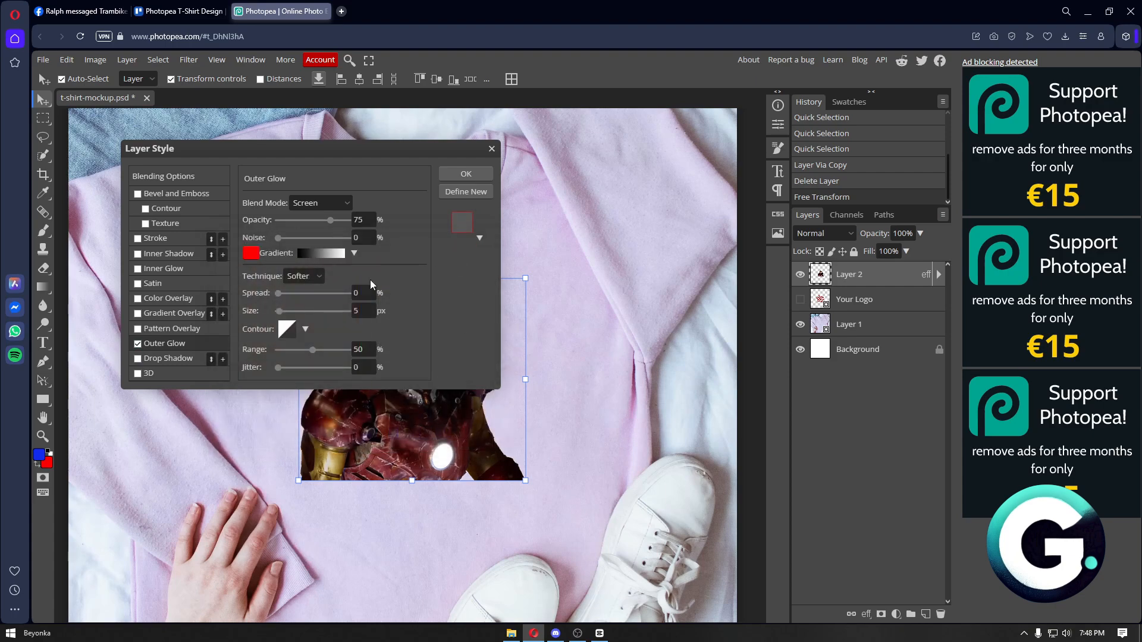
- Set the glow to Darken blend, 100% opacity, 6% spread and 22 px size, then apply
drag(279, 316, 311, 316)
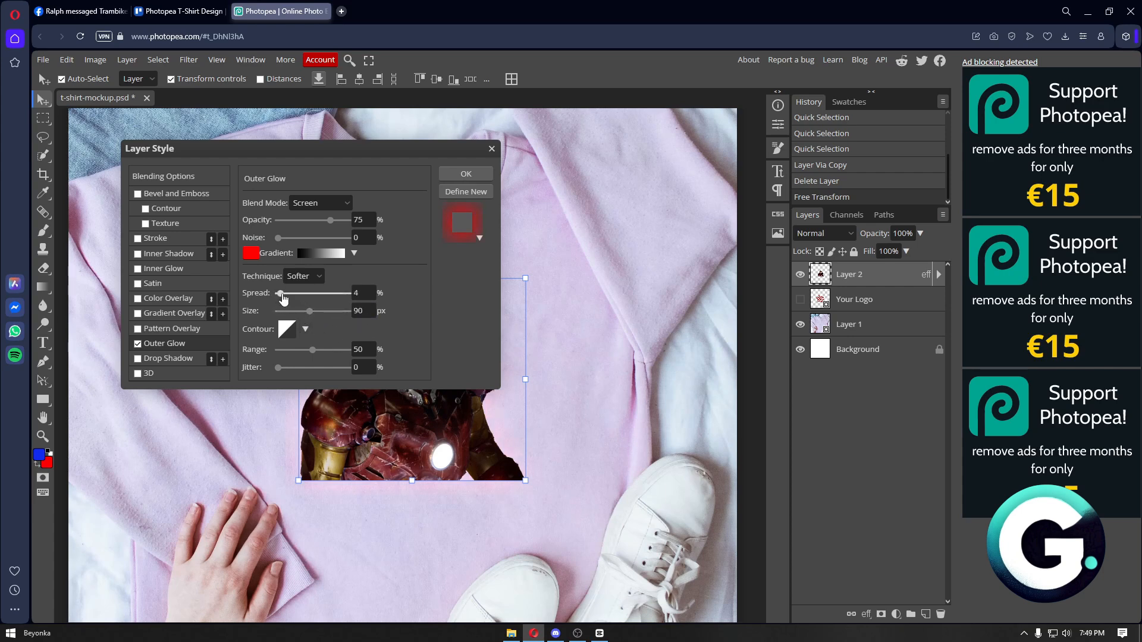
drag(282, 295, 284, 295)
click(875, 276)
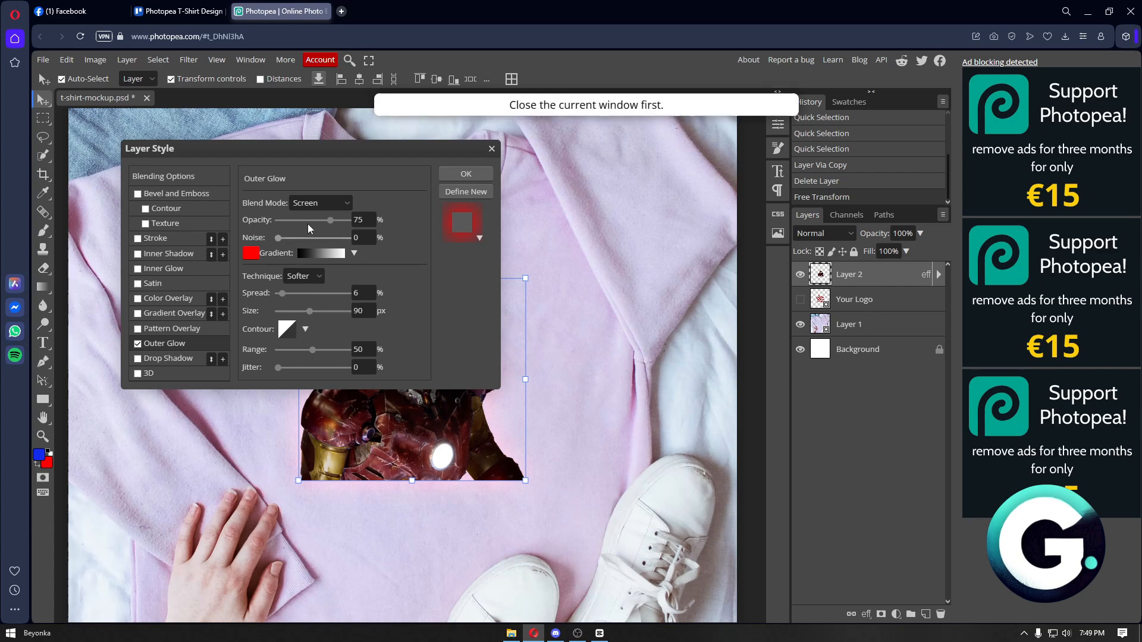
drag(331, 220, 353, 220)
click(331, 204)
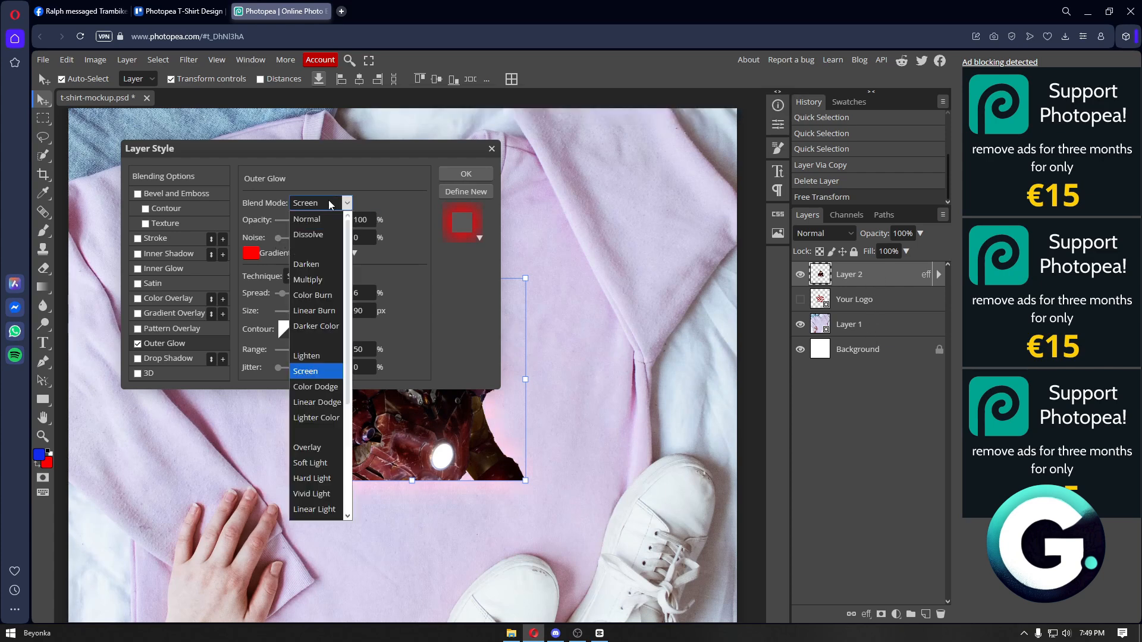
click(320, 265)
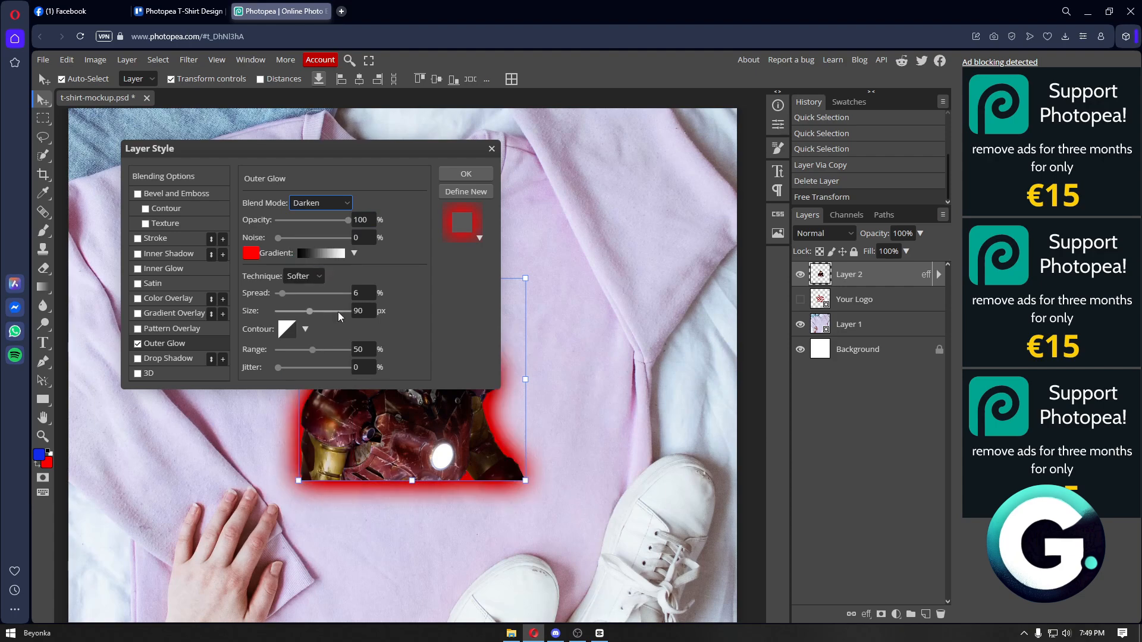
drag(310, 311, 286, 312)
click(467, 176)
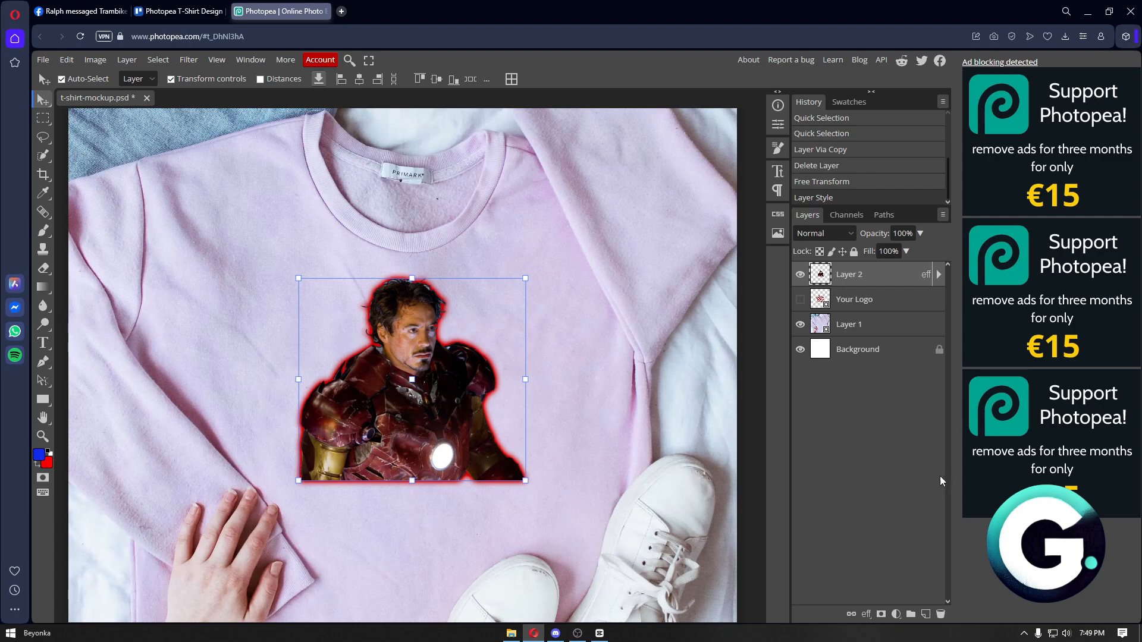
- Zoom out to the full shirt and drag the glowing Iron Man layer to centre it on the chest
click(573, 342)
scroll(573, 343, down, 2)
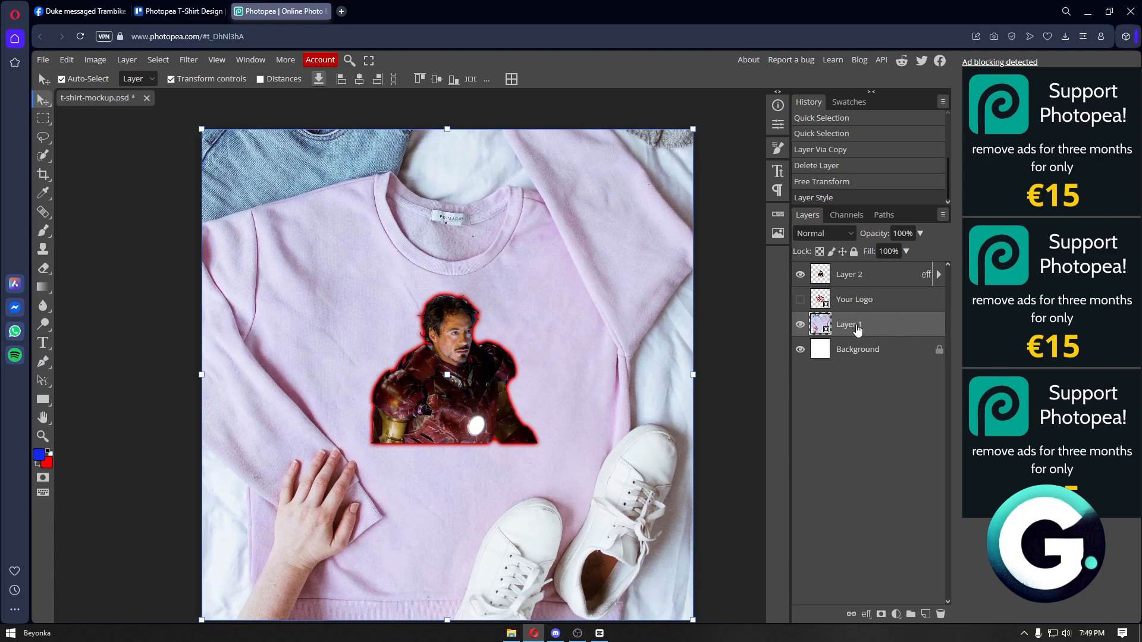
click(868, 279)
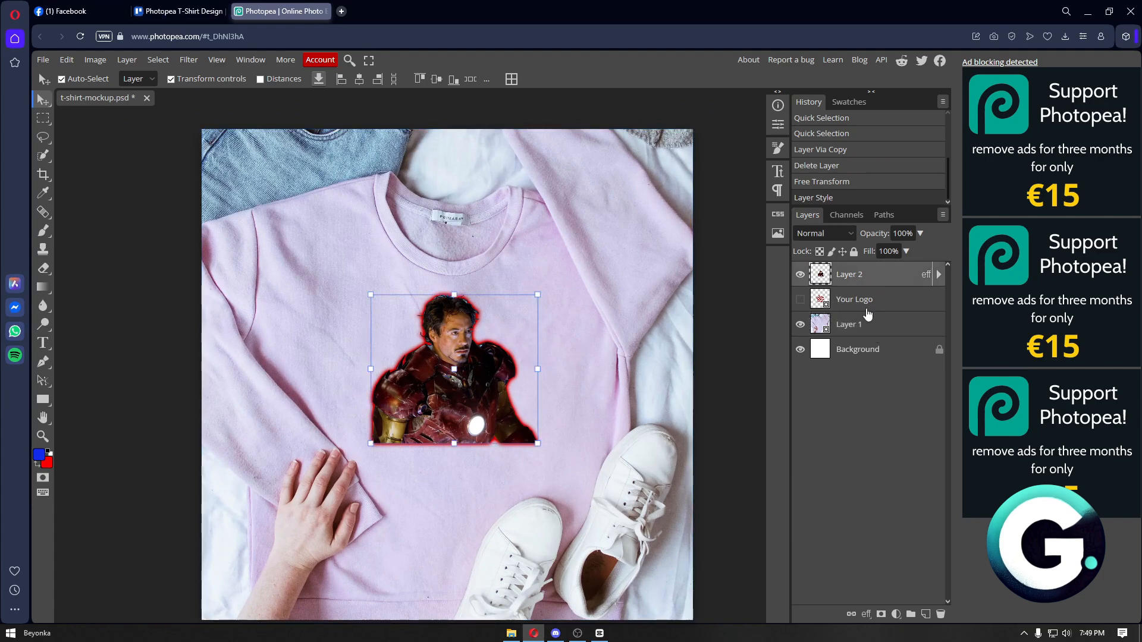
key(ctrl+t)
click(423, 11)
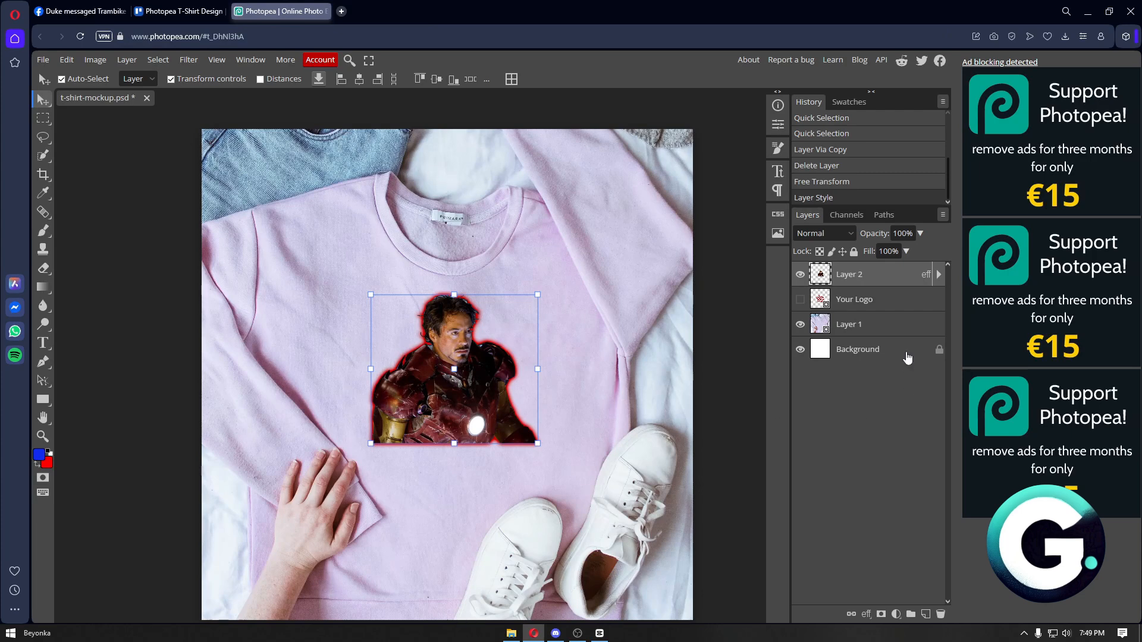
click(219, 81)
drag(460, 378, 398, 347)
drag(454, 394, 476, 410)
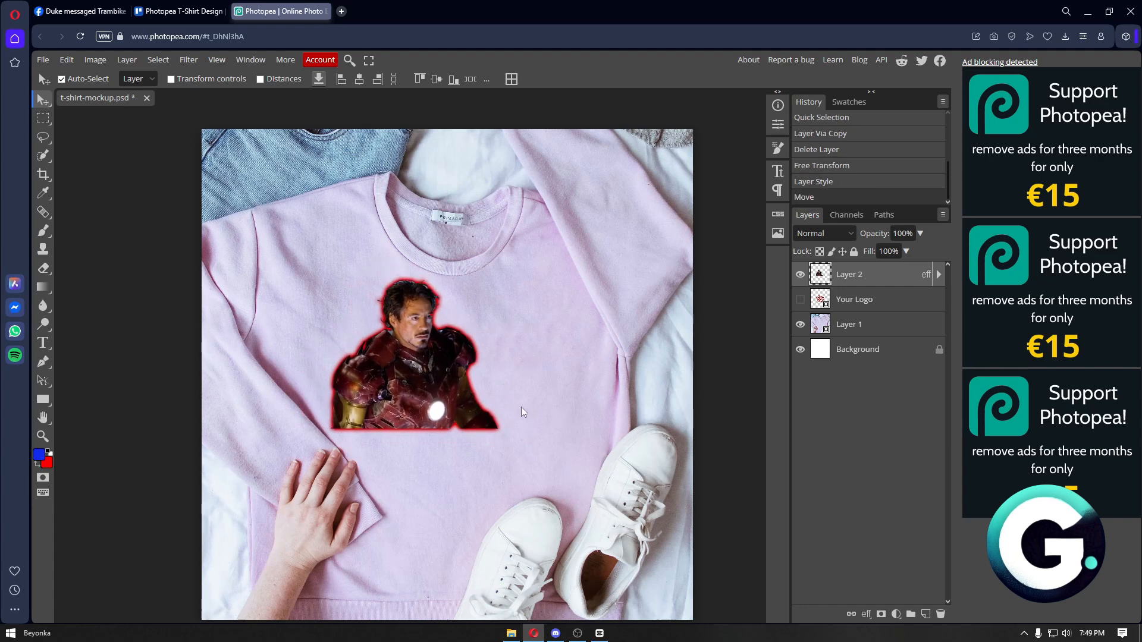